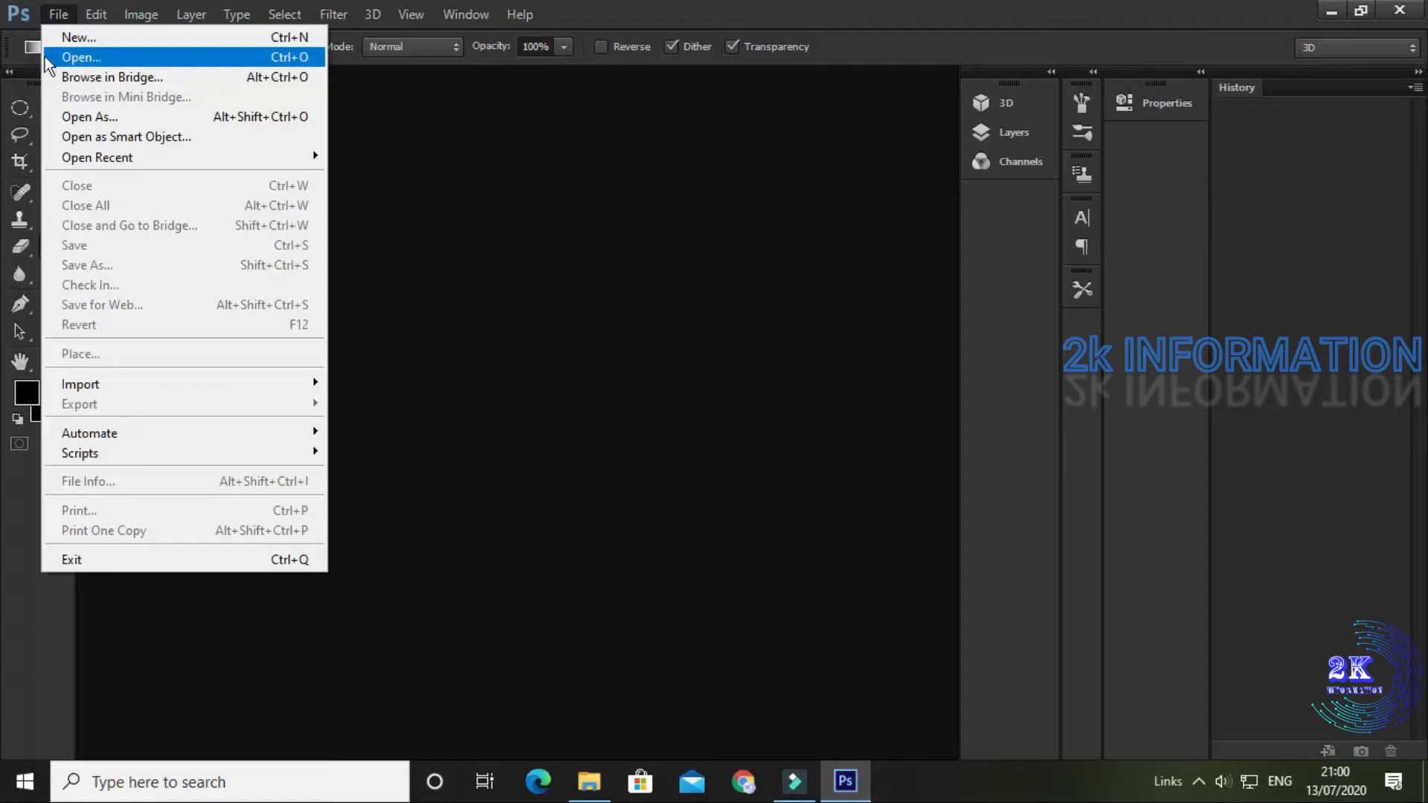
click(141, 55)
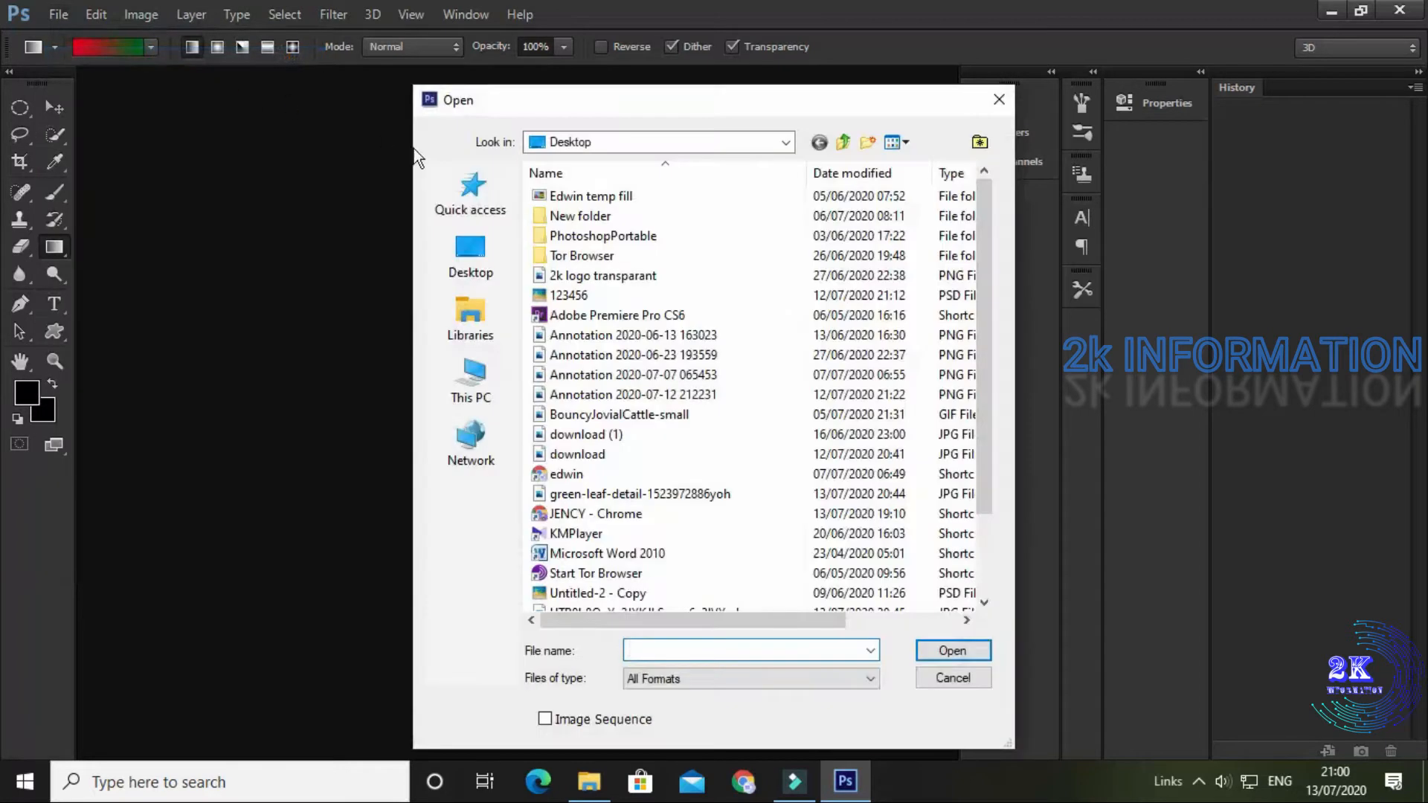
click(493, 265)
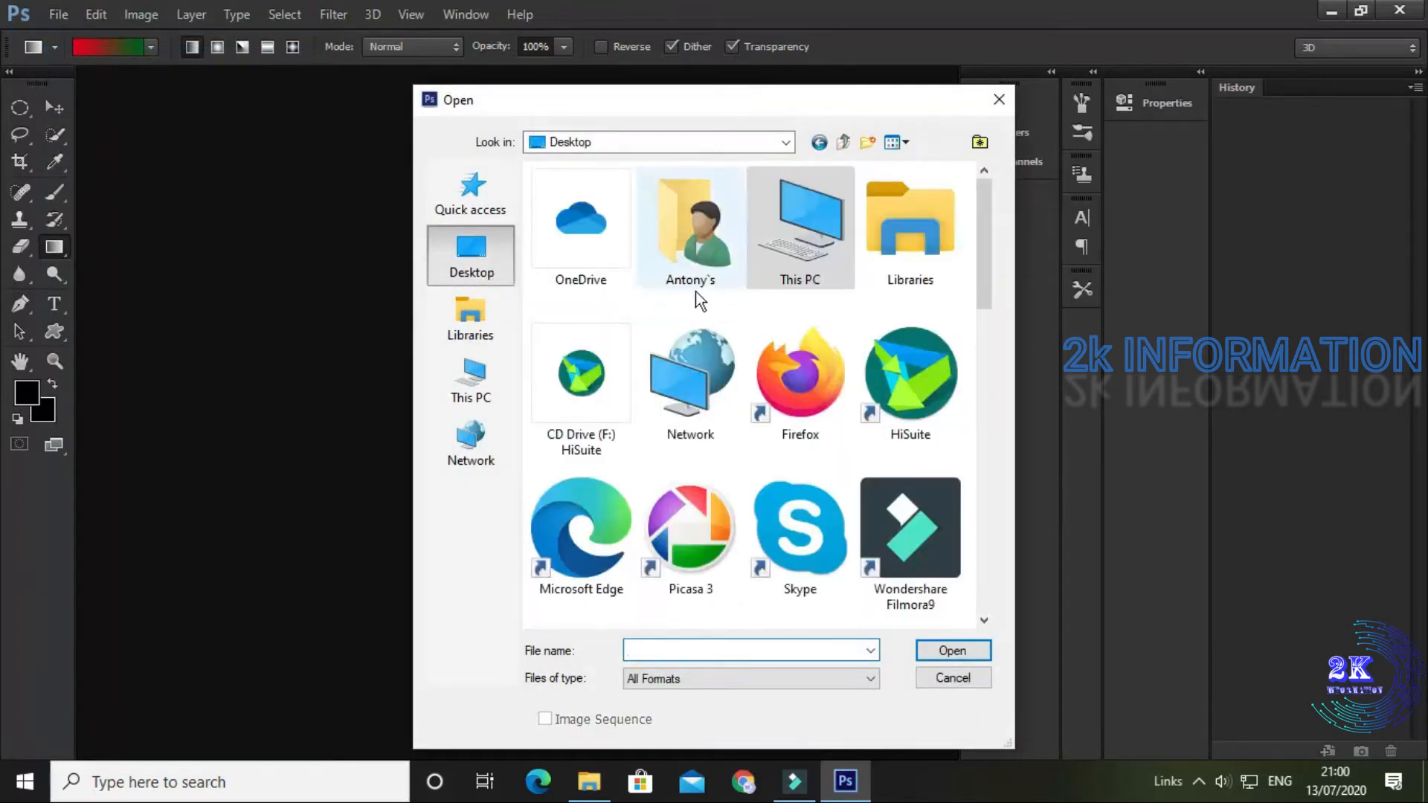
scroll(748, 328, down, 10)
click(885, 250)
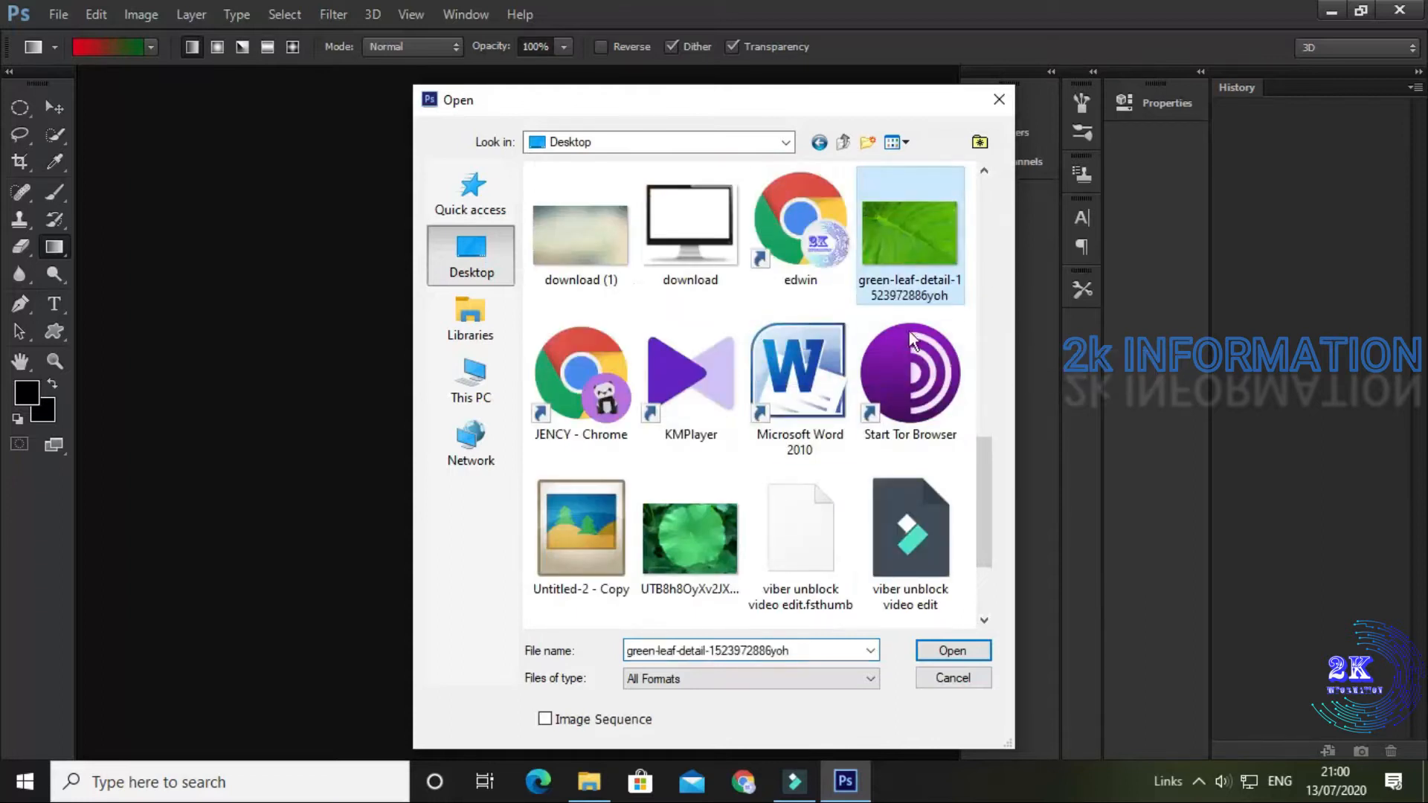
click(967, 649)
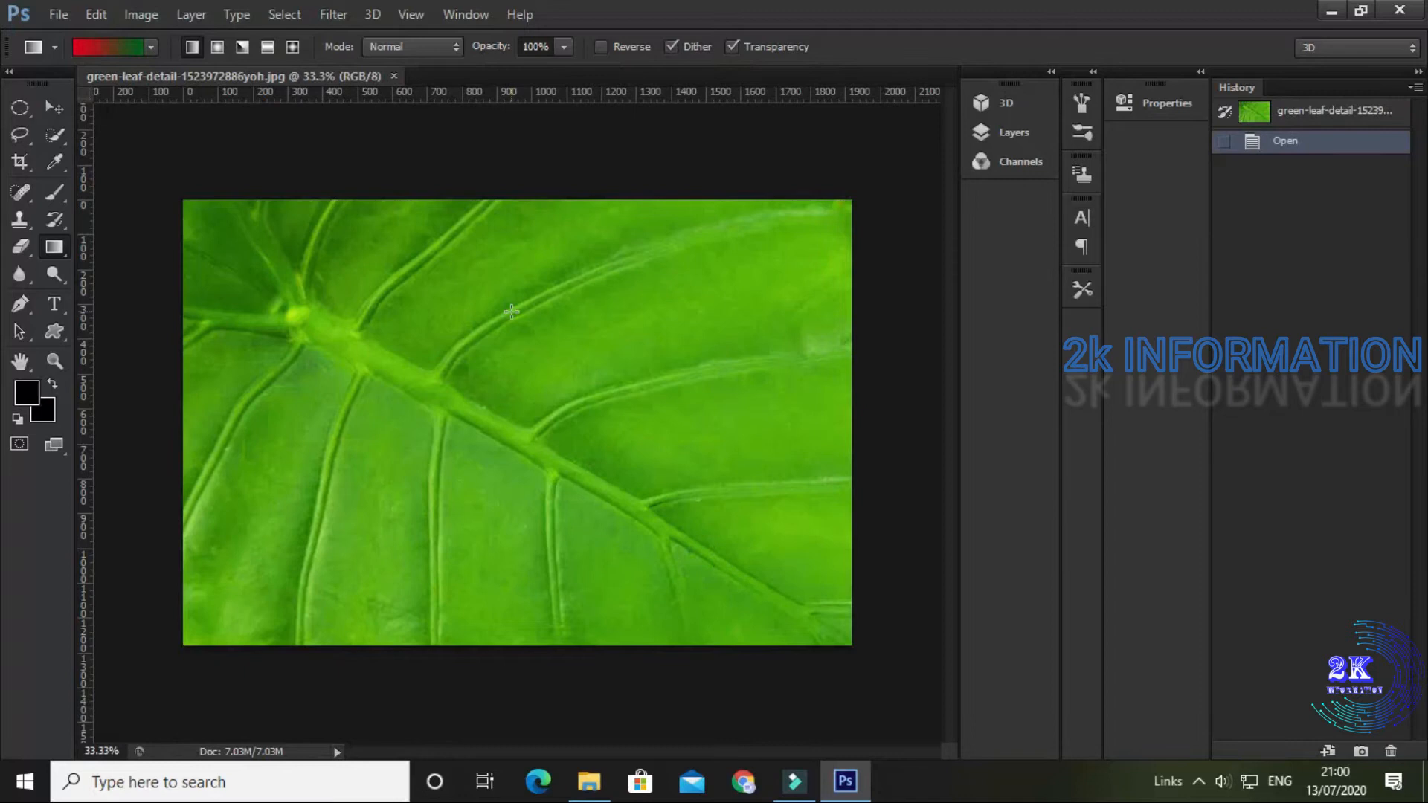
Step: Add a new layer above the Background and rename it "drop"
key(F7)
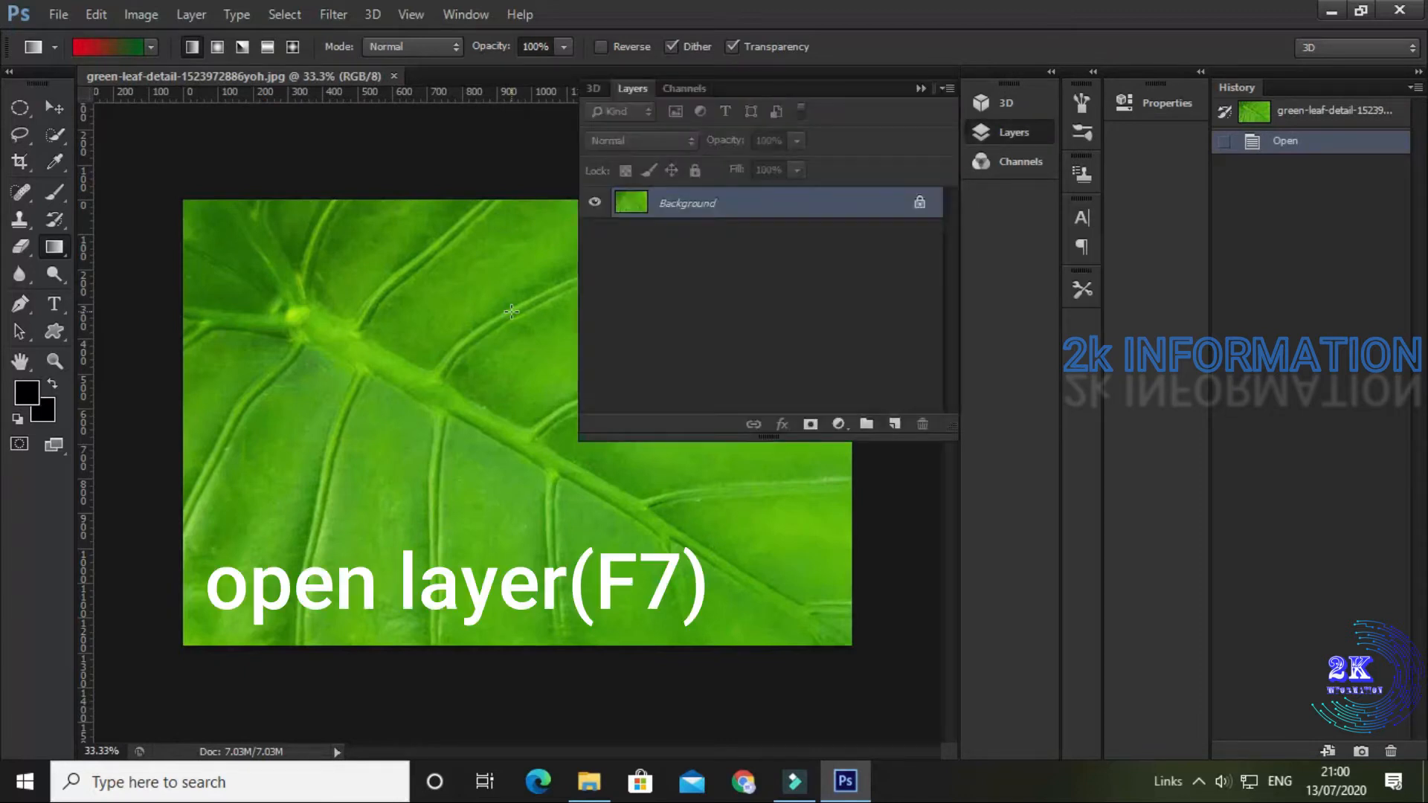
click(895, 424)
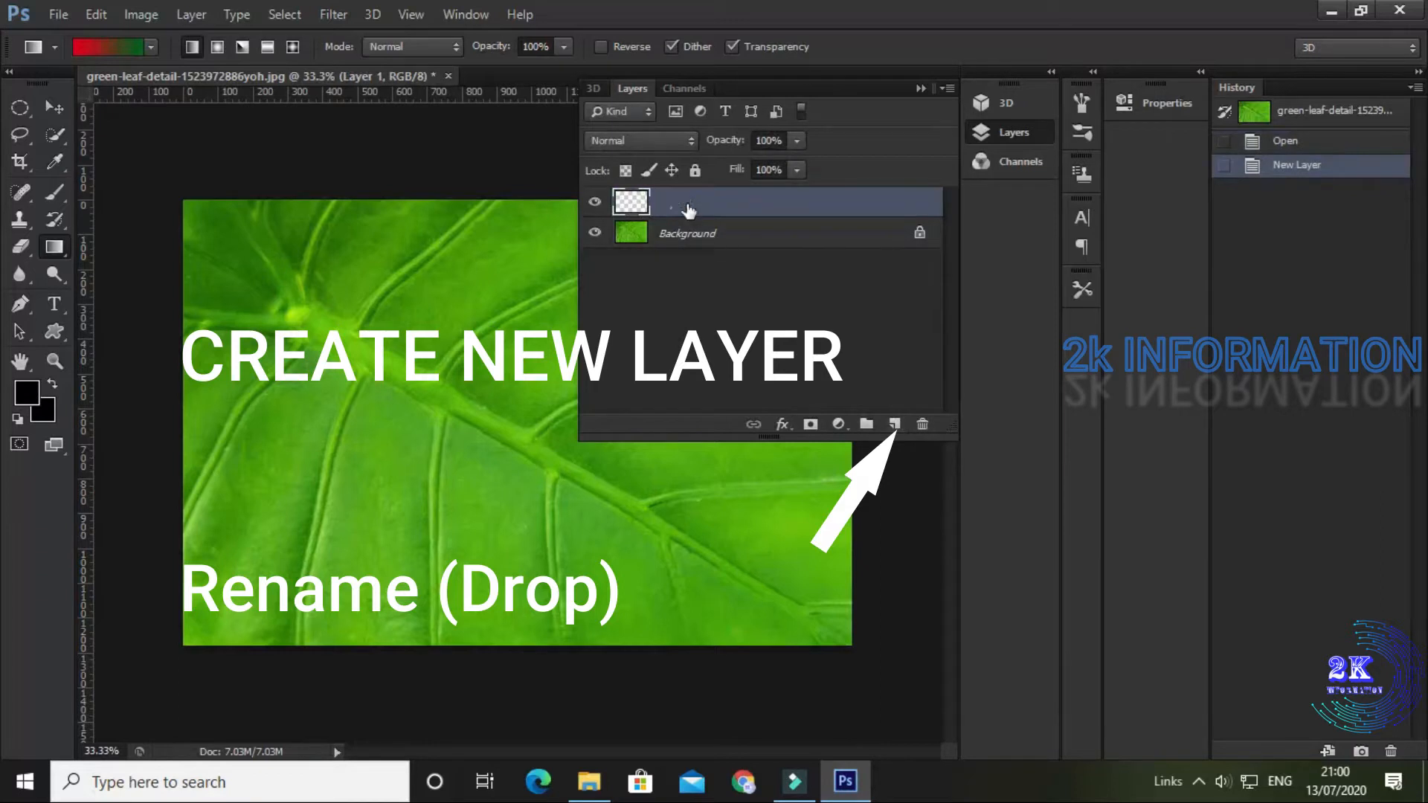
double_click(684, 204)
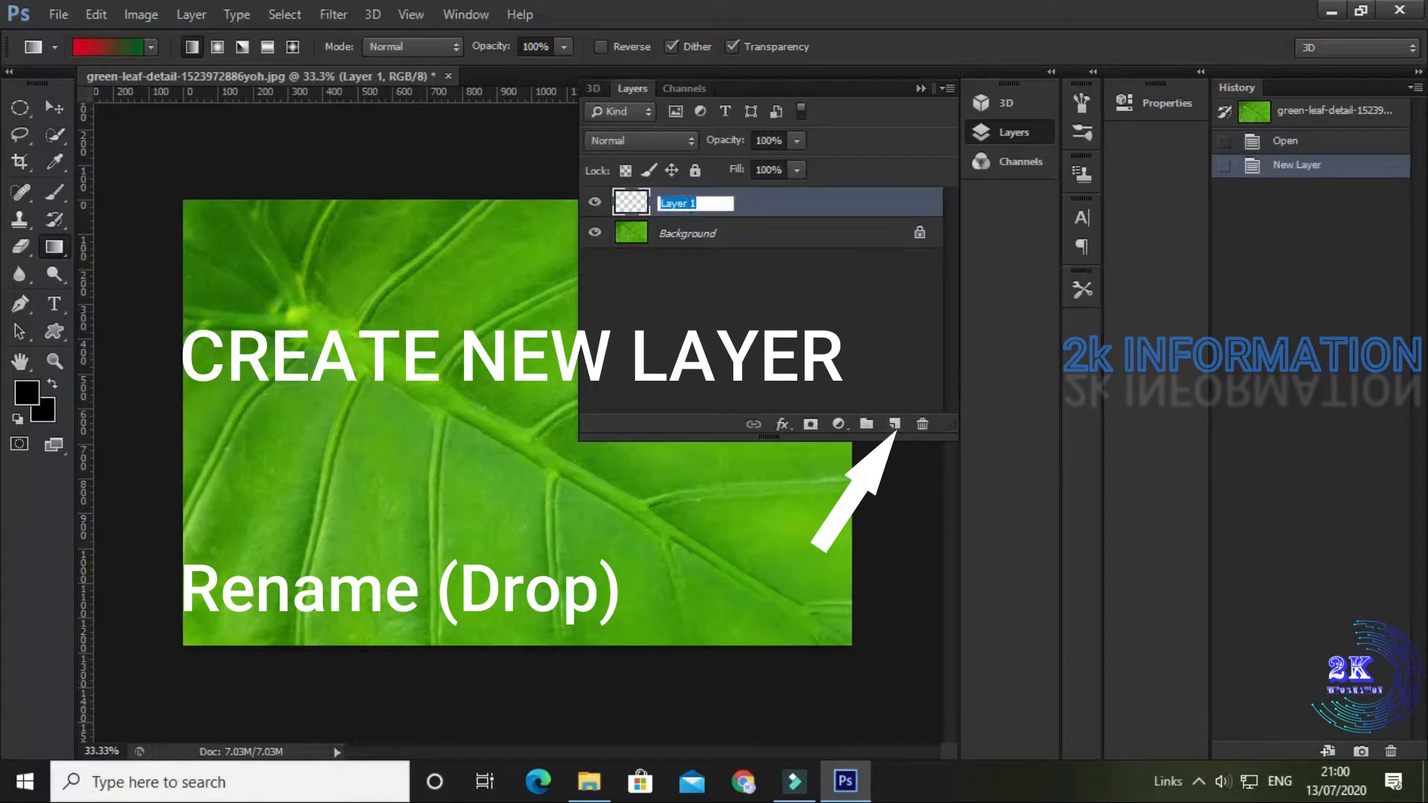
text(drop)
key(Return)
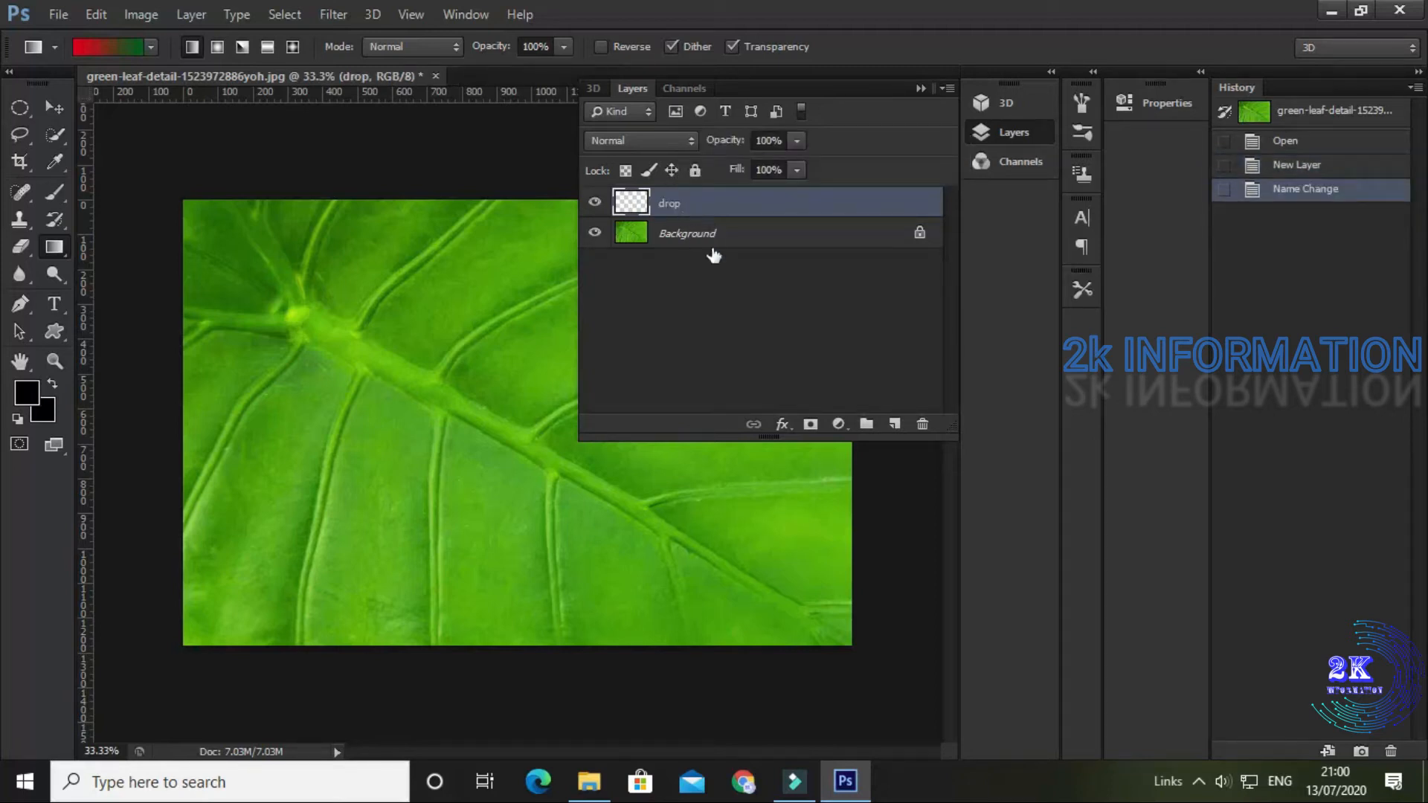
click(922, 88)
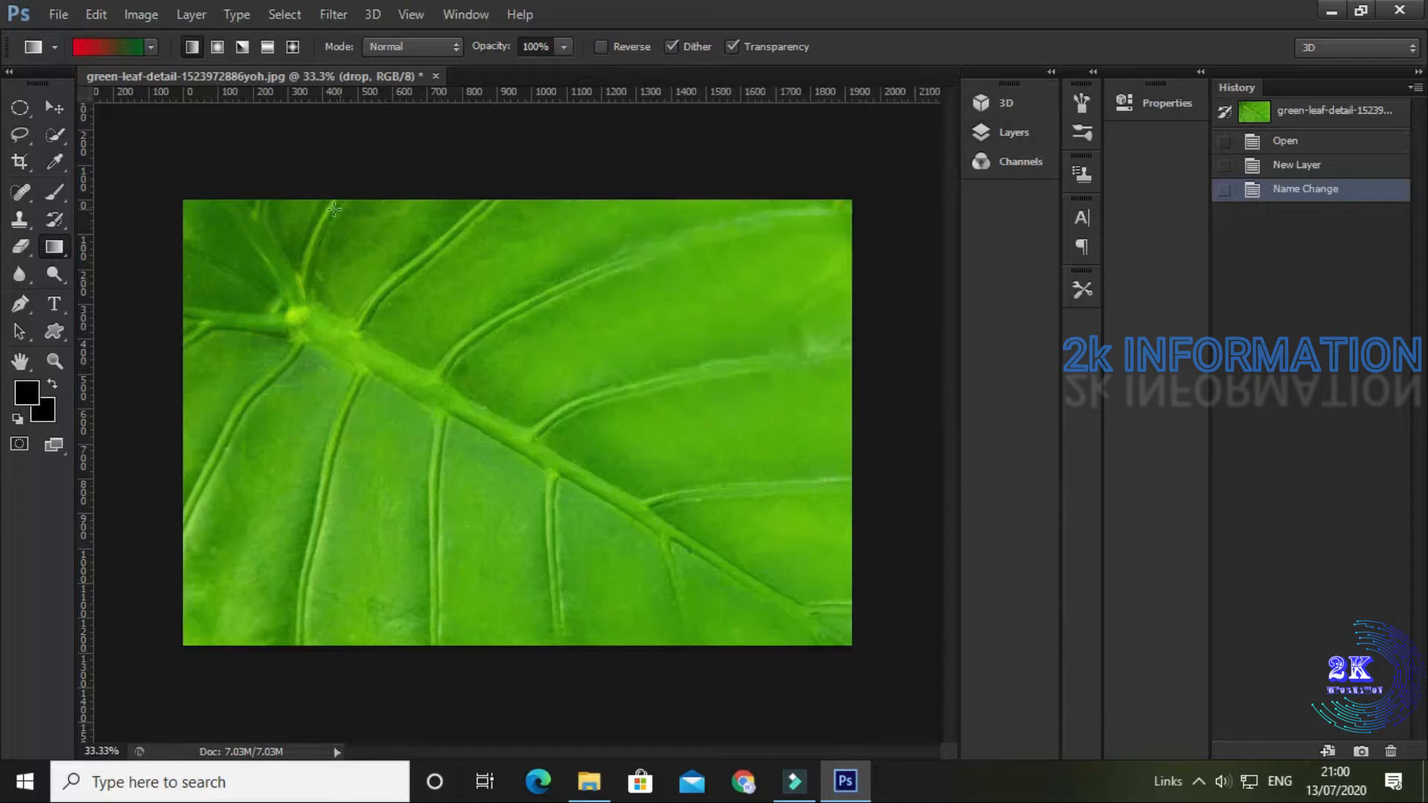
Step: Draw a small, nearly circular selection on the lower-left part of the leaf with the Elliptical Marquee tool
click(24, 110)
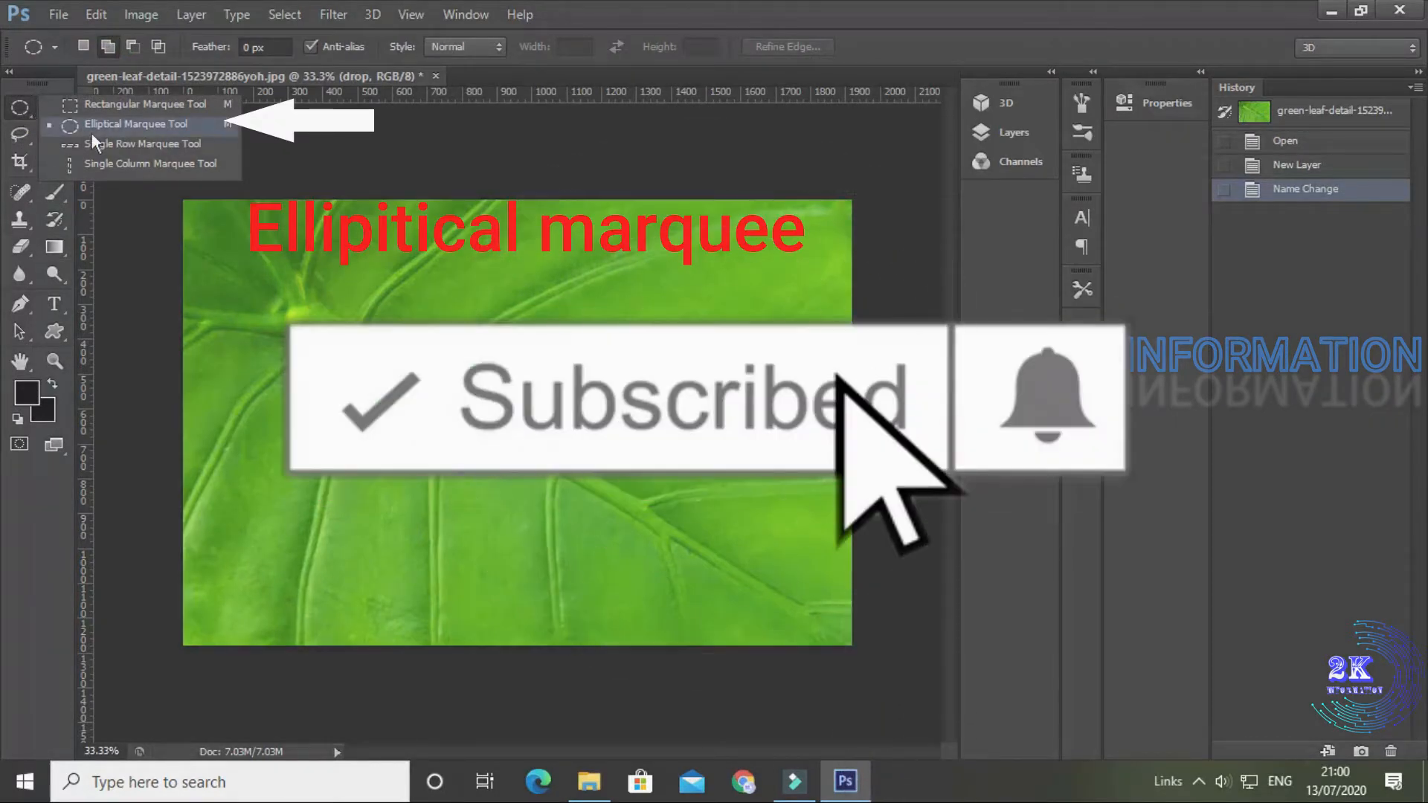
click(95, 132)
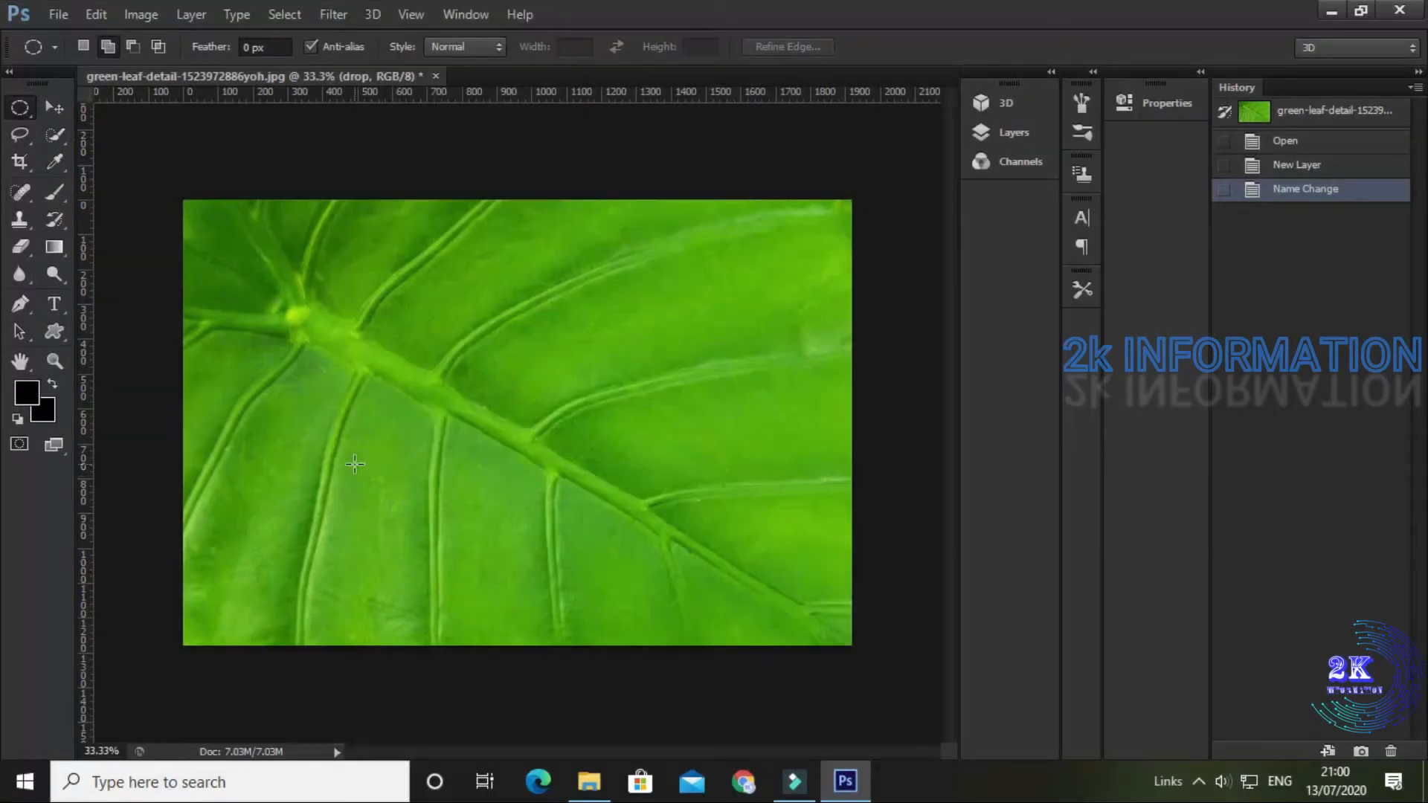
drag(345, 455, 427, 531)
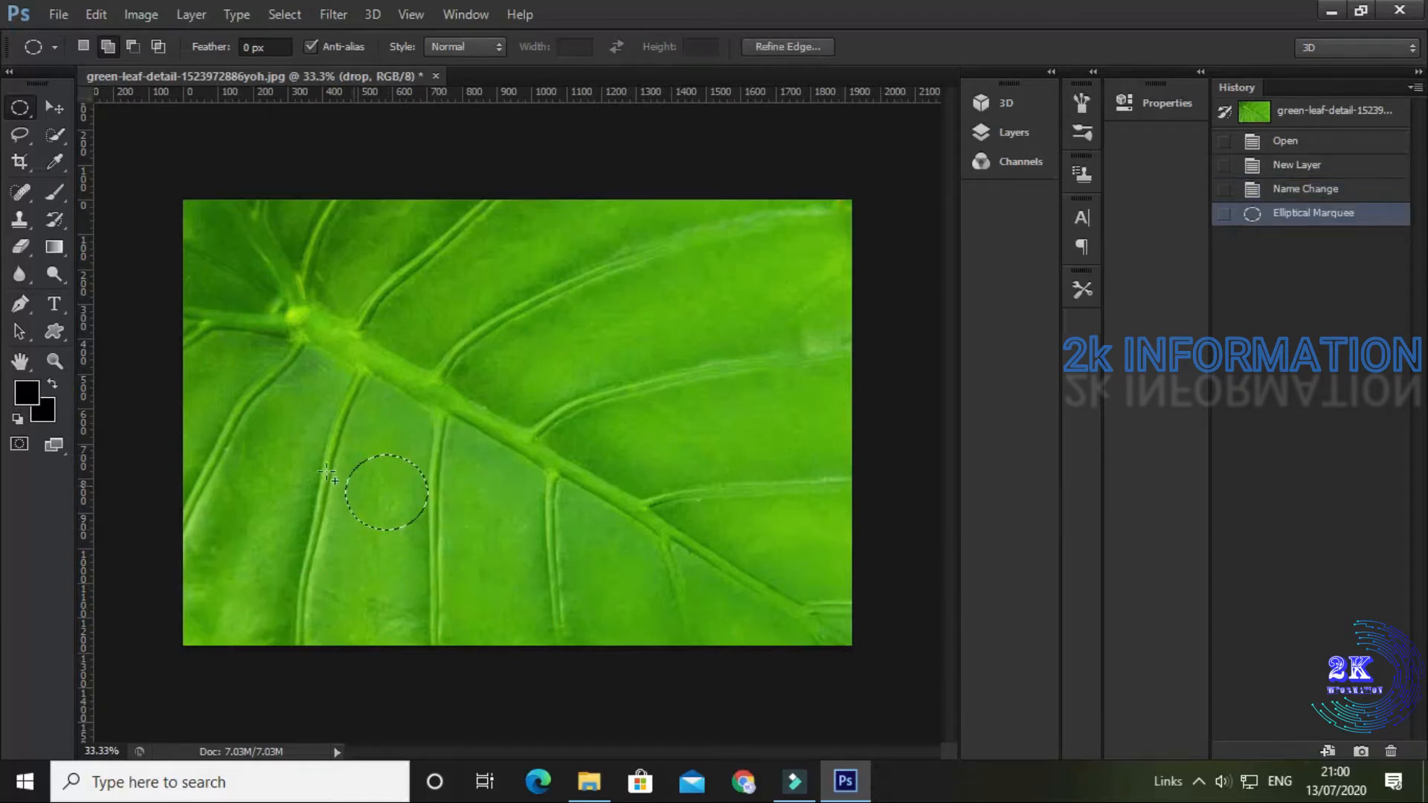
Step: Fill the circular selection diagonally with a black-to-white linear gradient, dark at its upper left, and deselect it
click(54, 248)
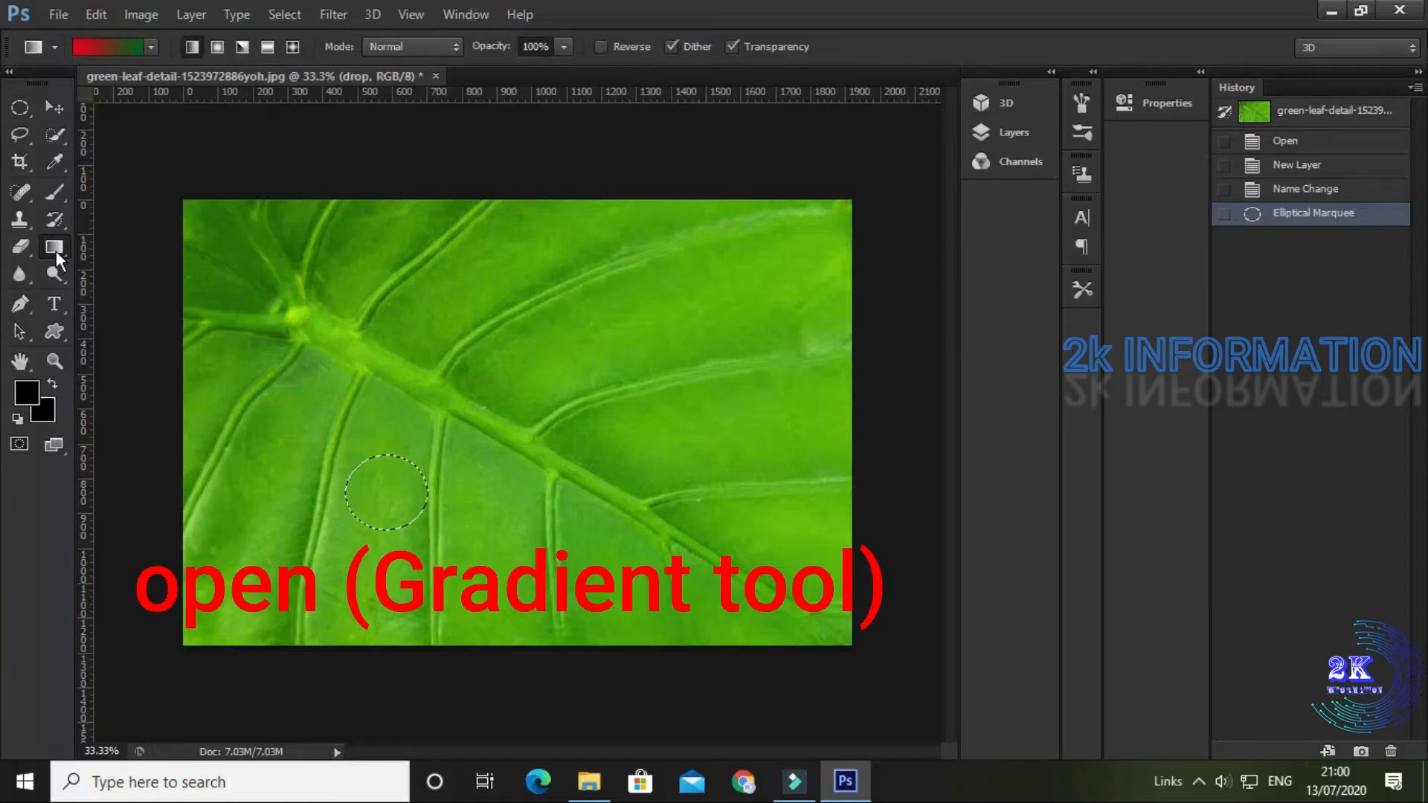
right_click(56, 252)
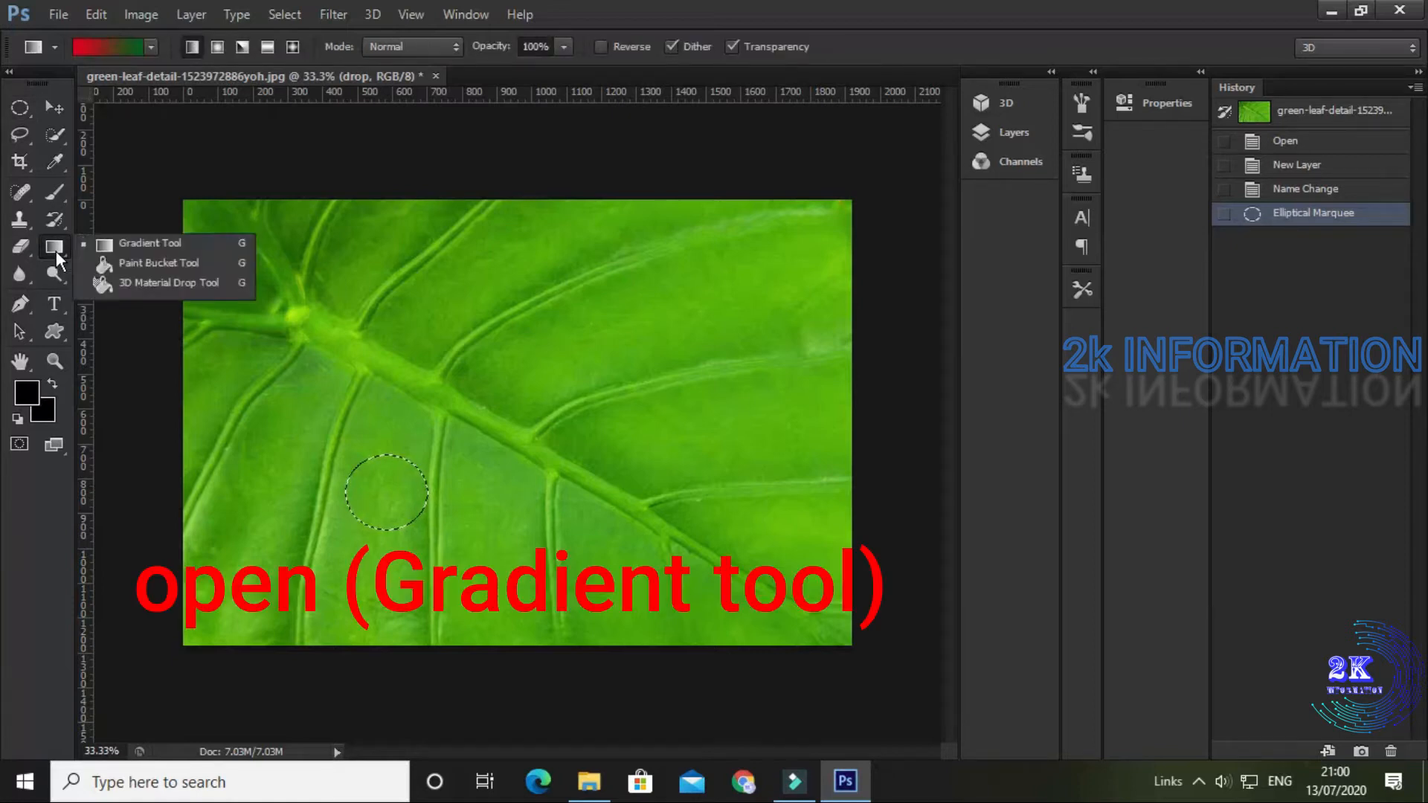
click(146, 252)
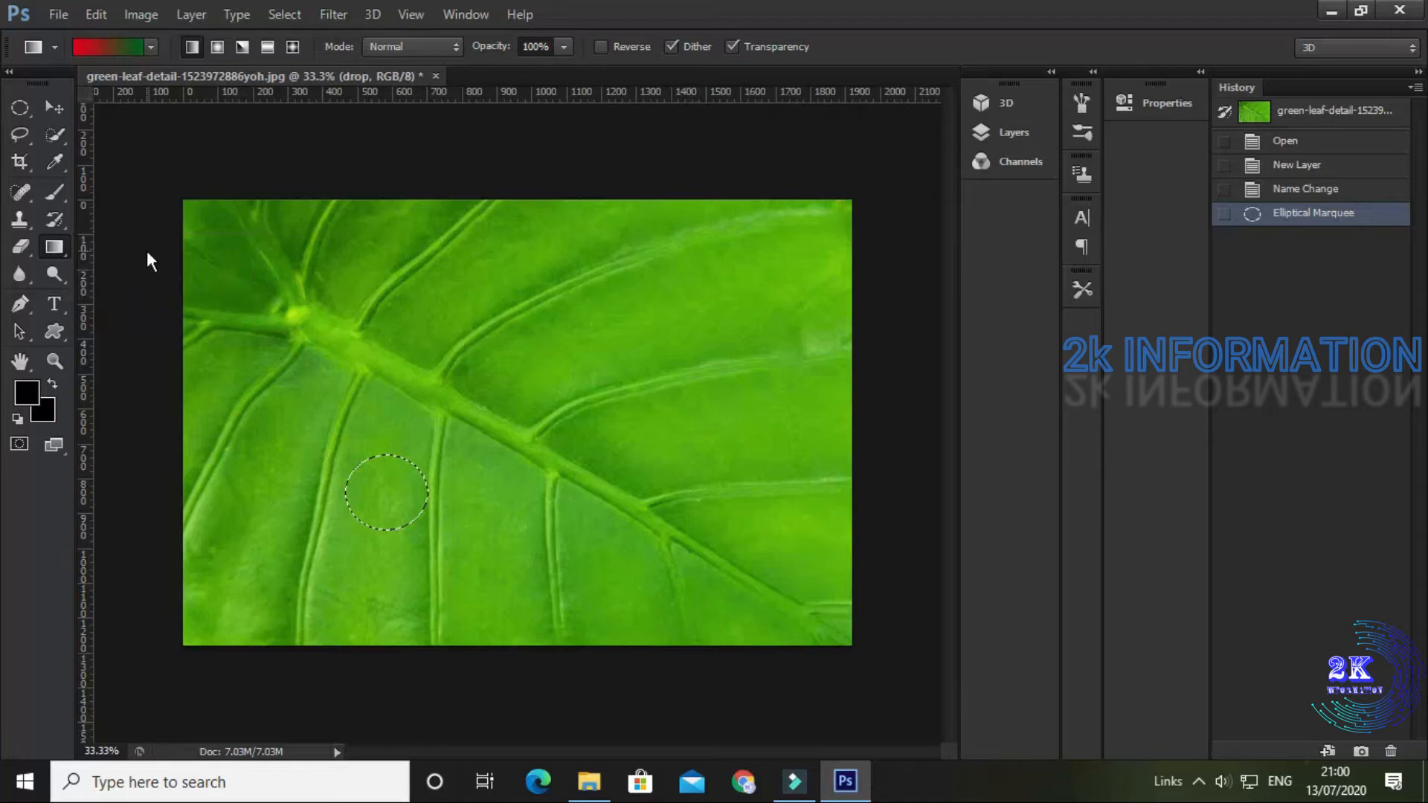
click(152, 47)
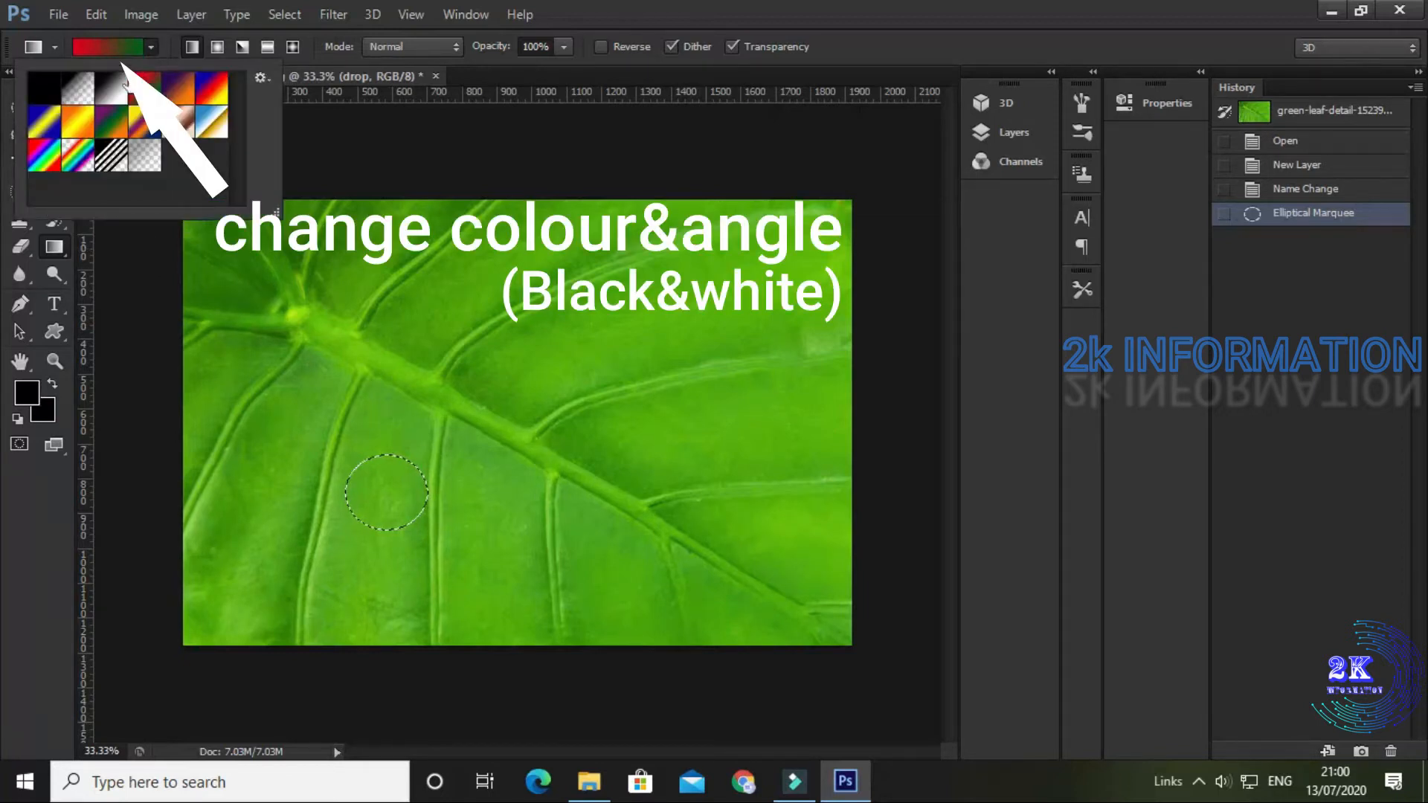
click(111, 100)
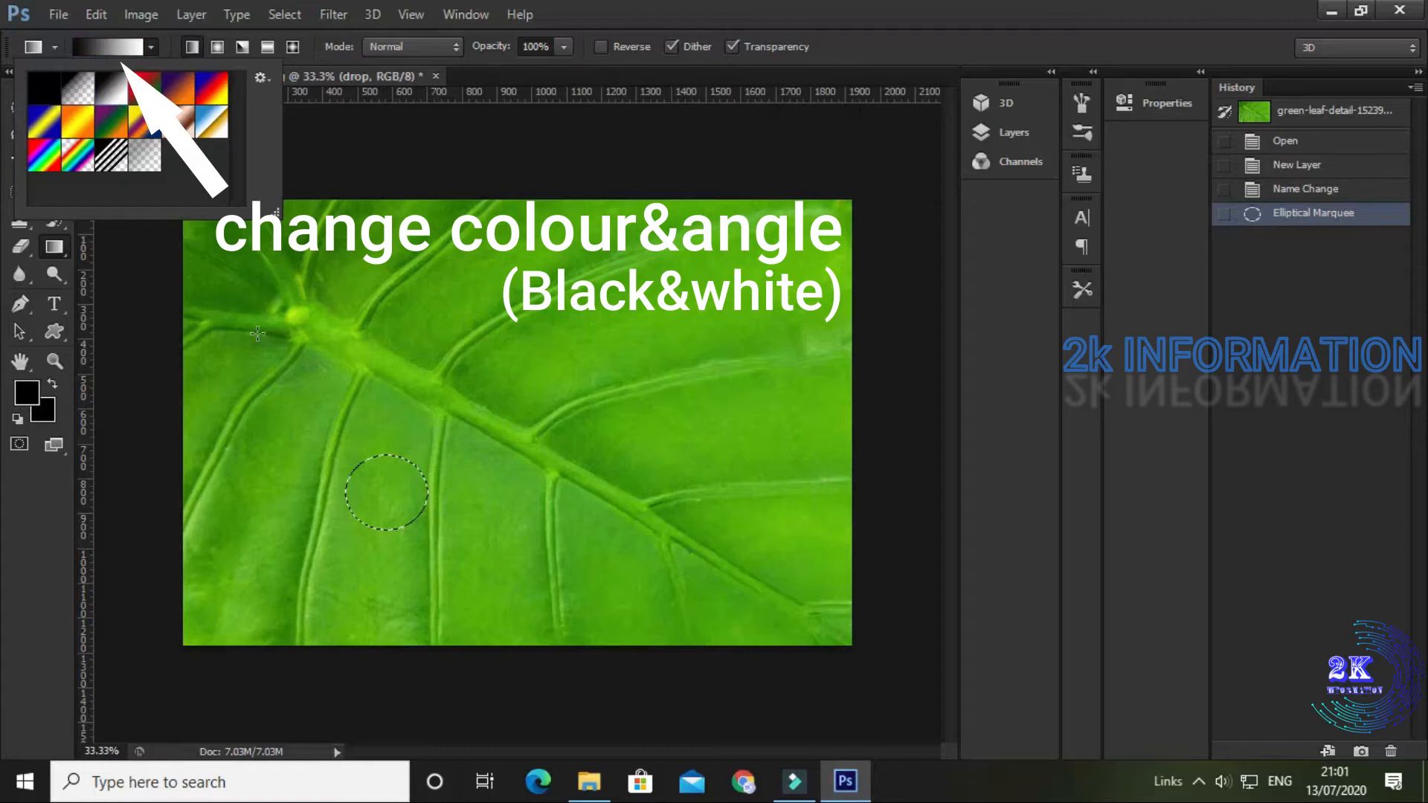
click(342, 451)
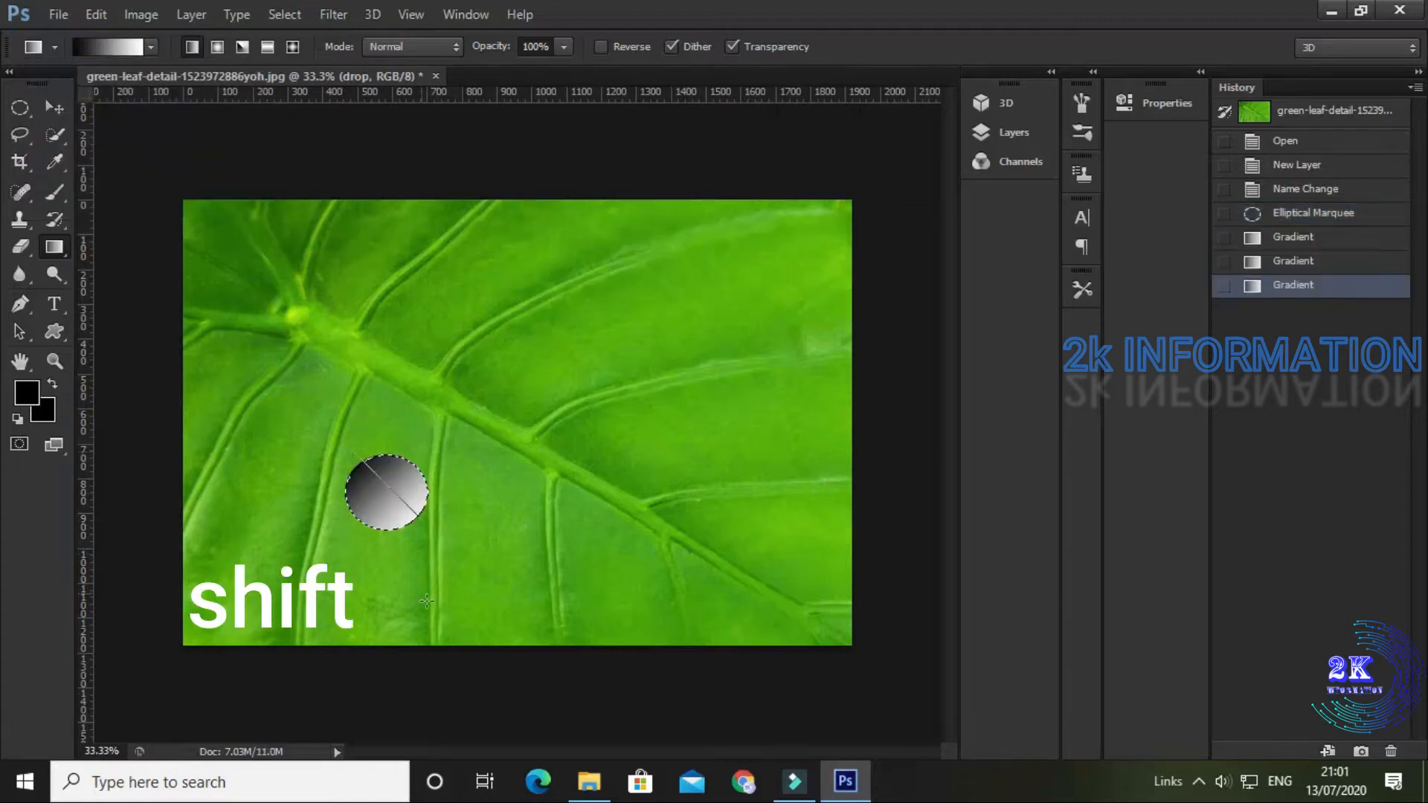
drag(361, 455, 428, 601)
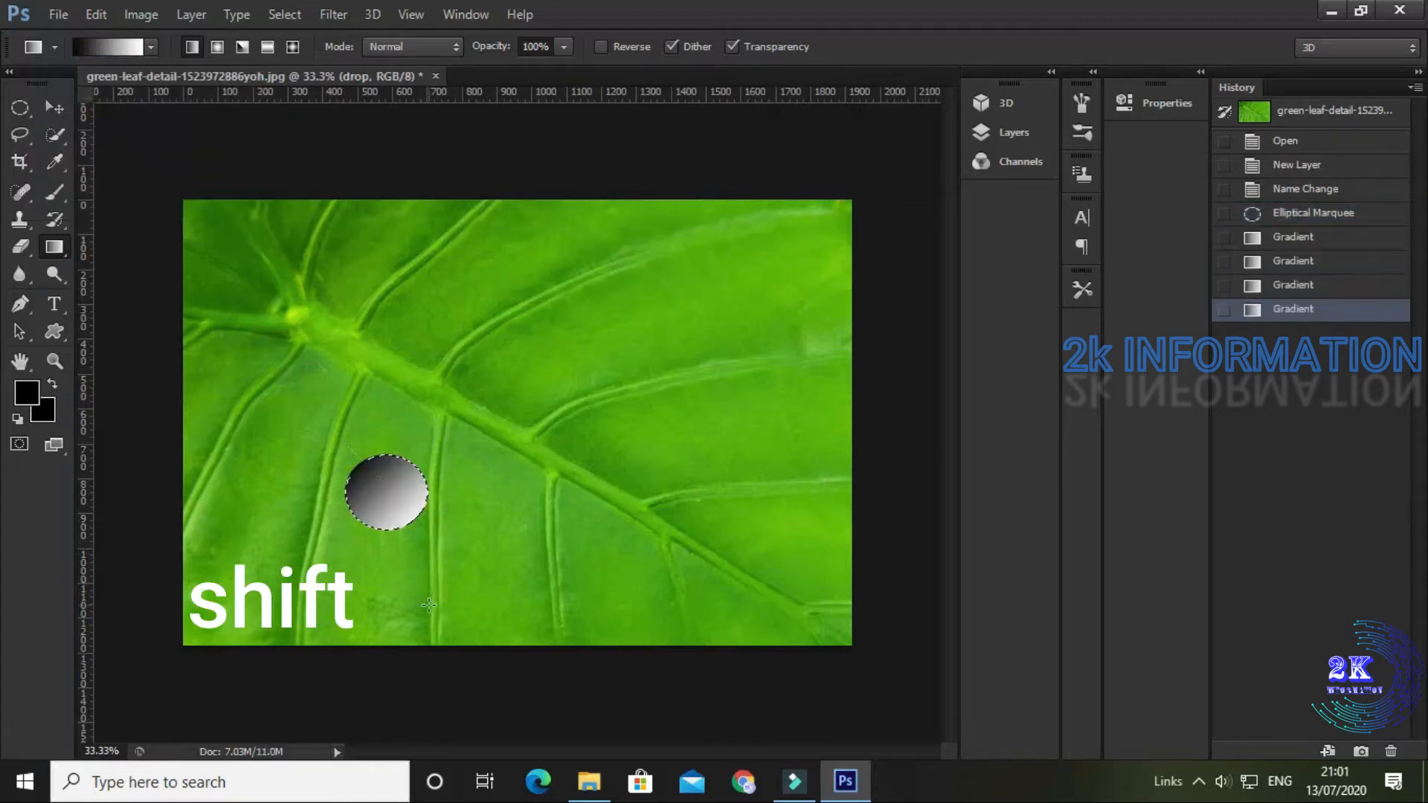
key(ctrl+d)
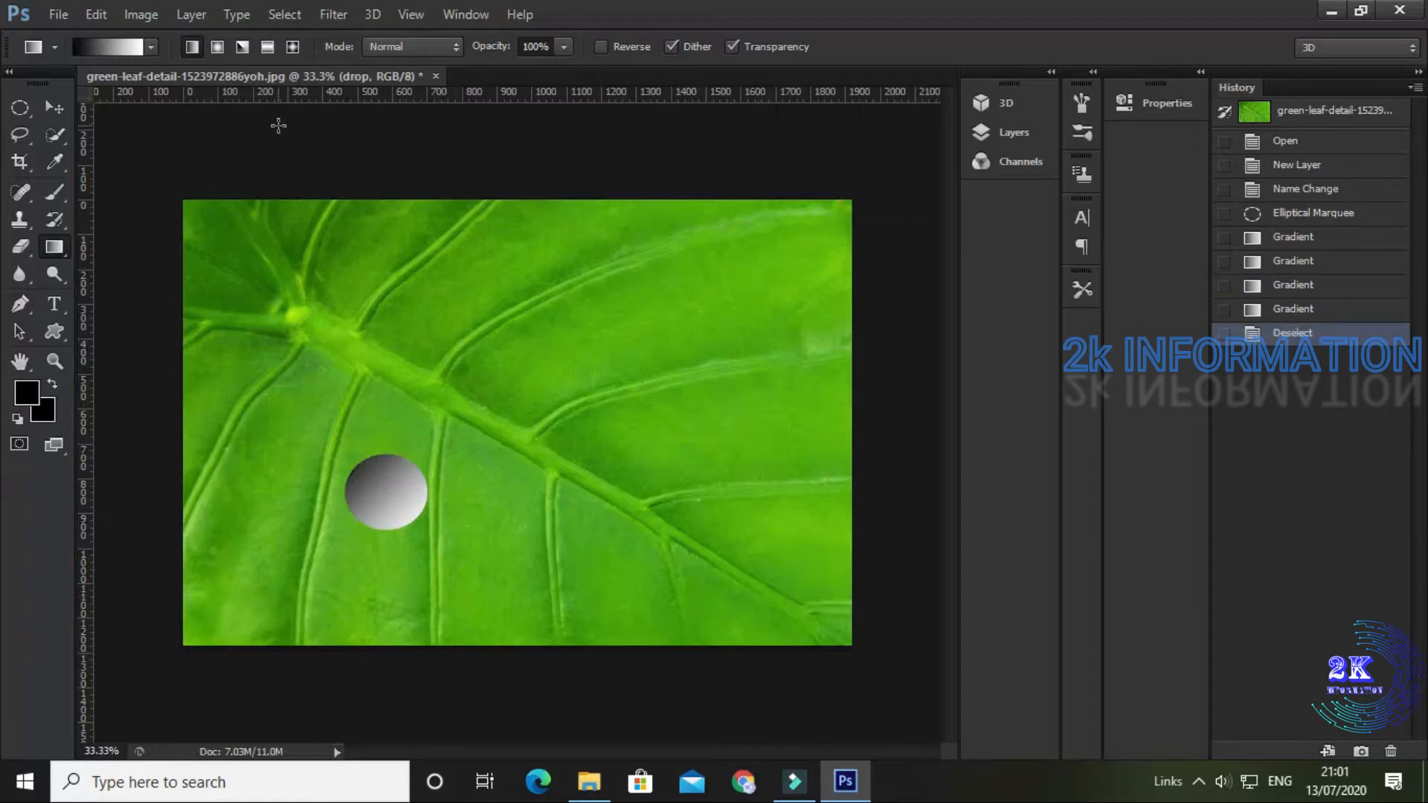
Step: Set the blend mode of the drop layer to Overlay
key(F7)
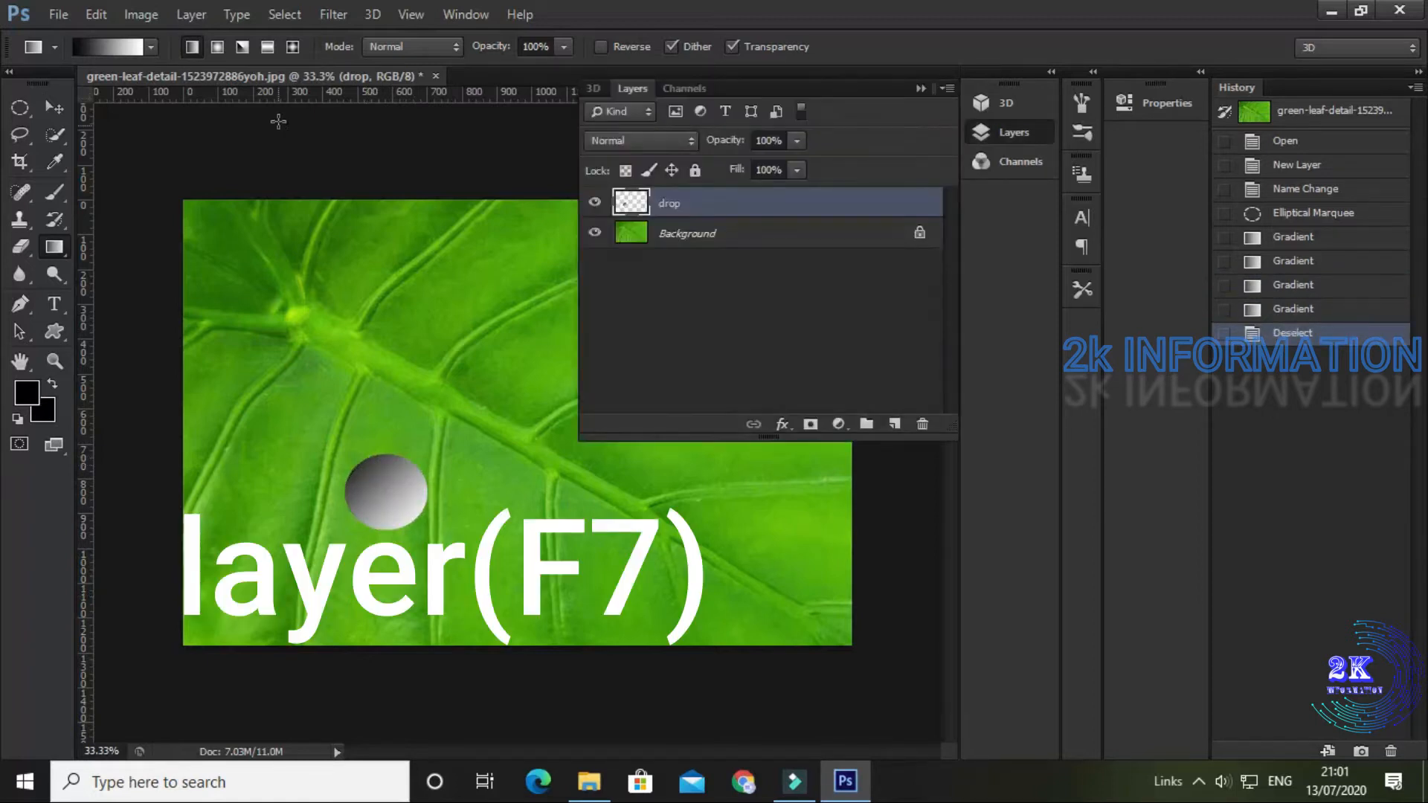
click(688, 140)
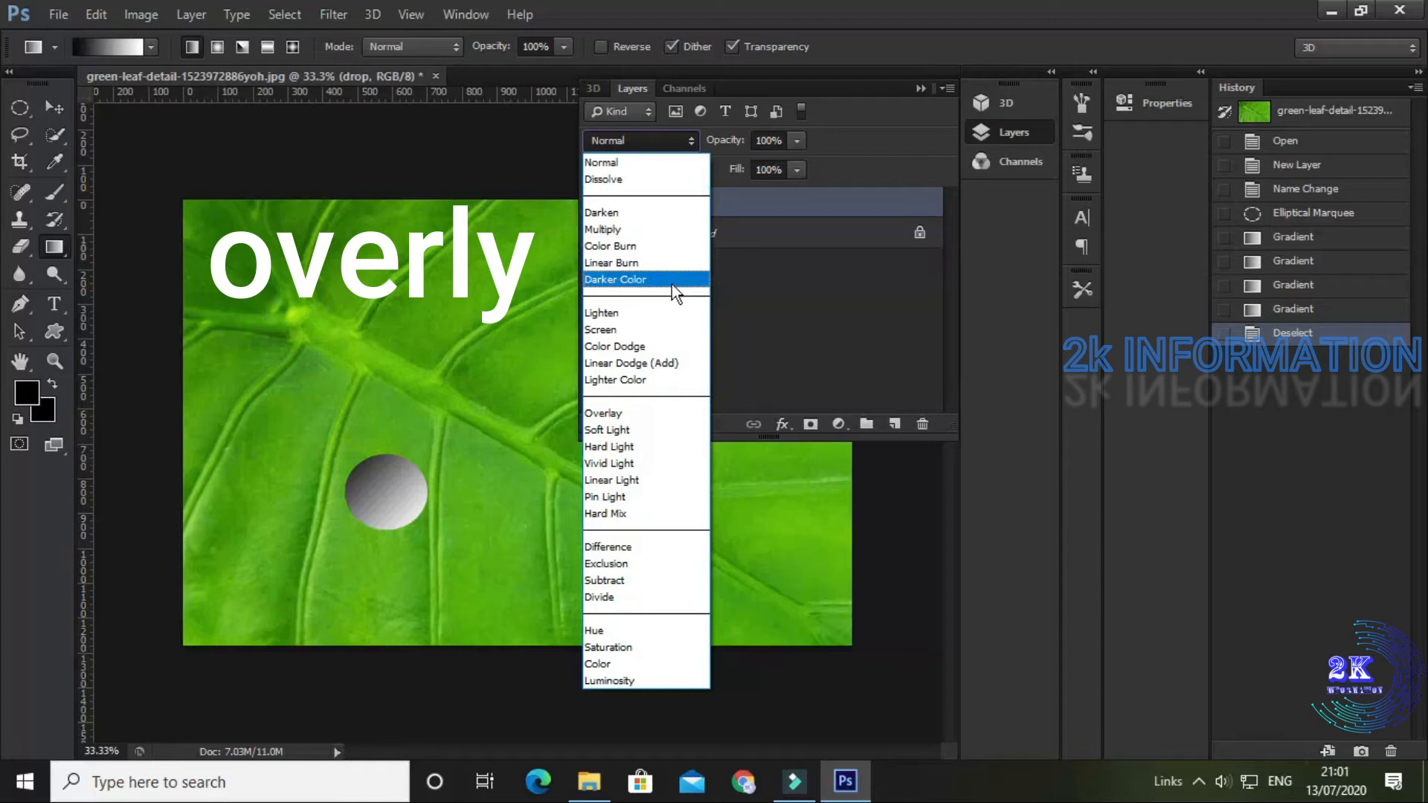
click(662, 417)
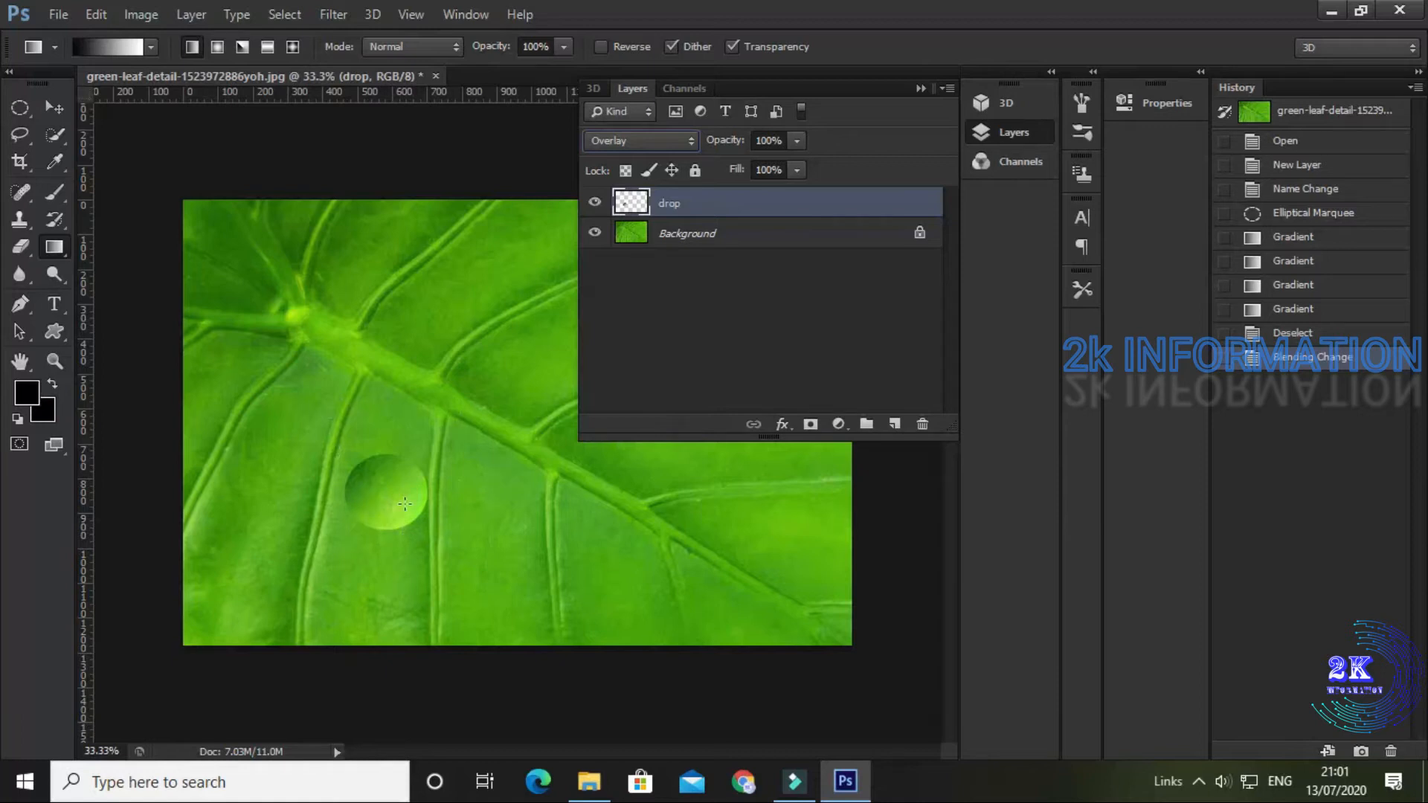
Step: Add an Inner Shadow effect to the drop layer with Linear Burn blend mode and 40% opacity
double_click(692, 202)
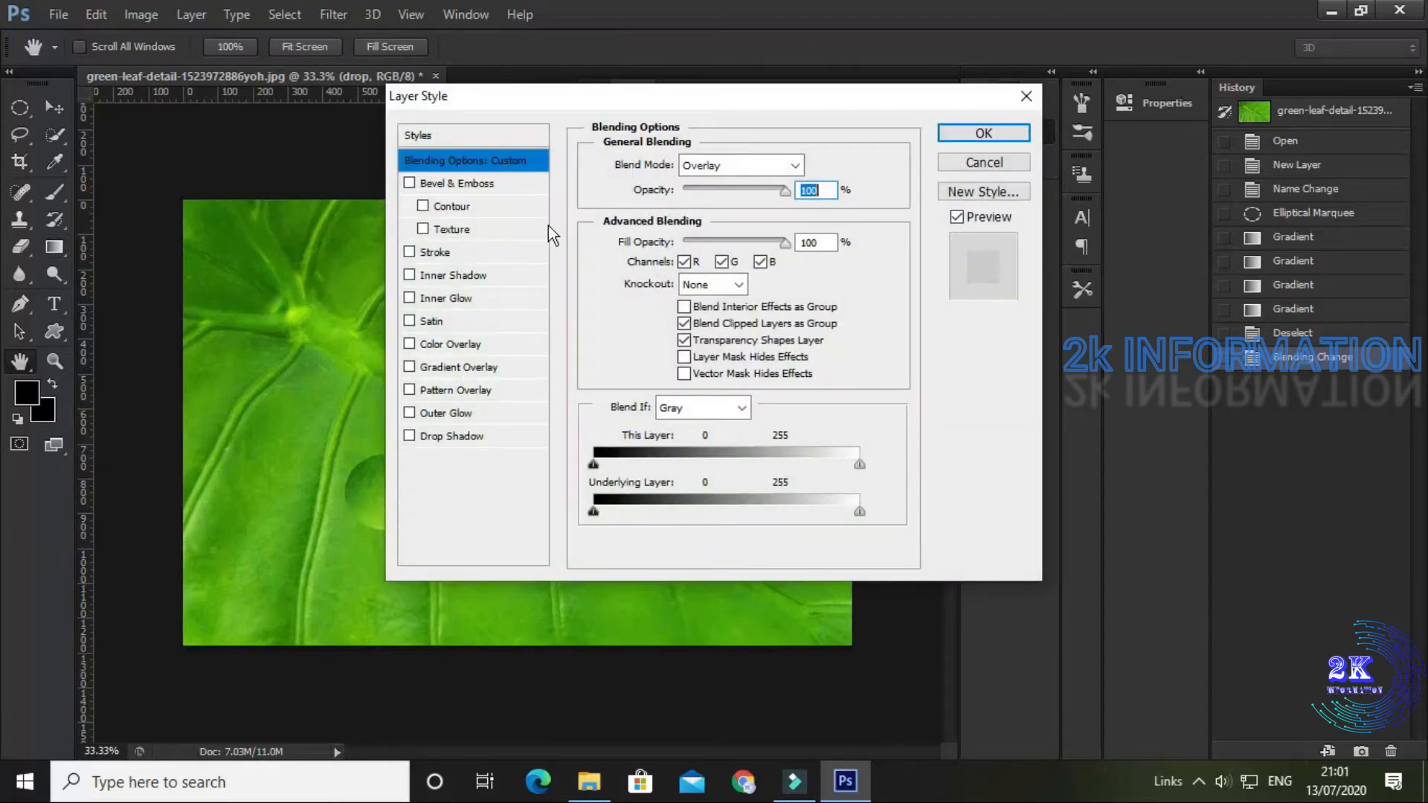
click(449, 274)
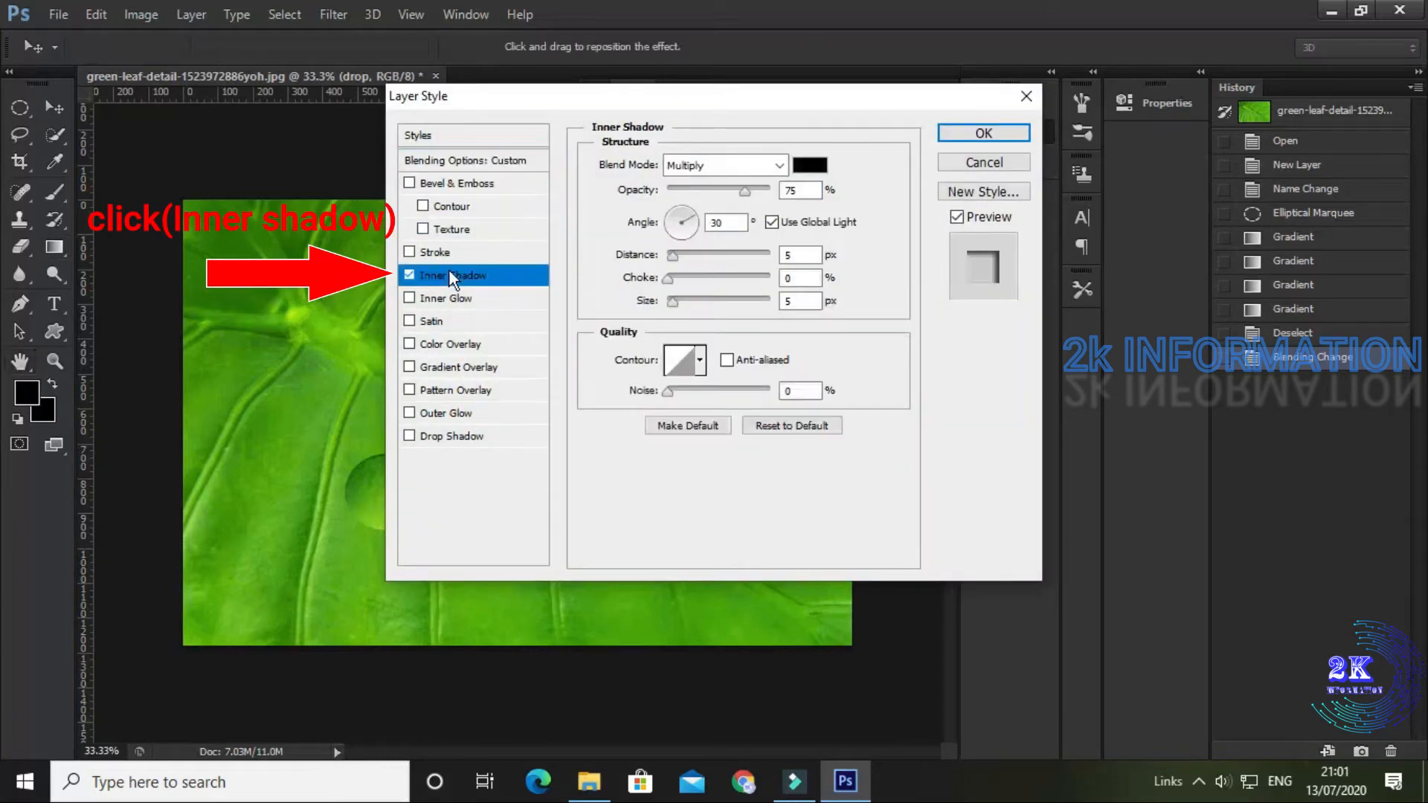
click(779, 165)
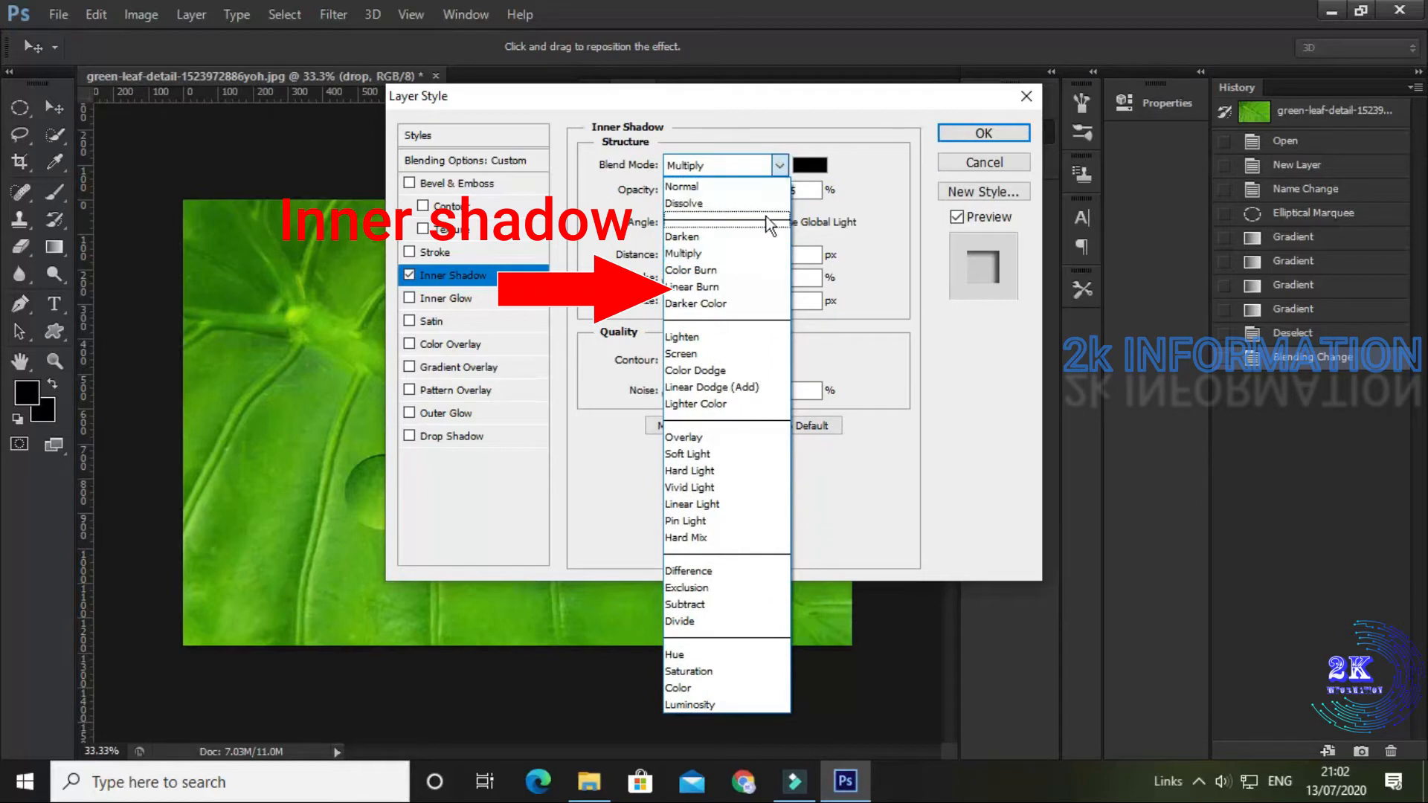
click(752, 287)
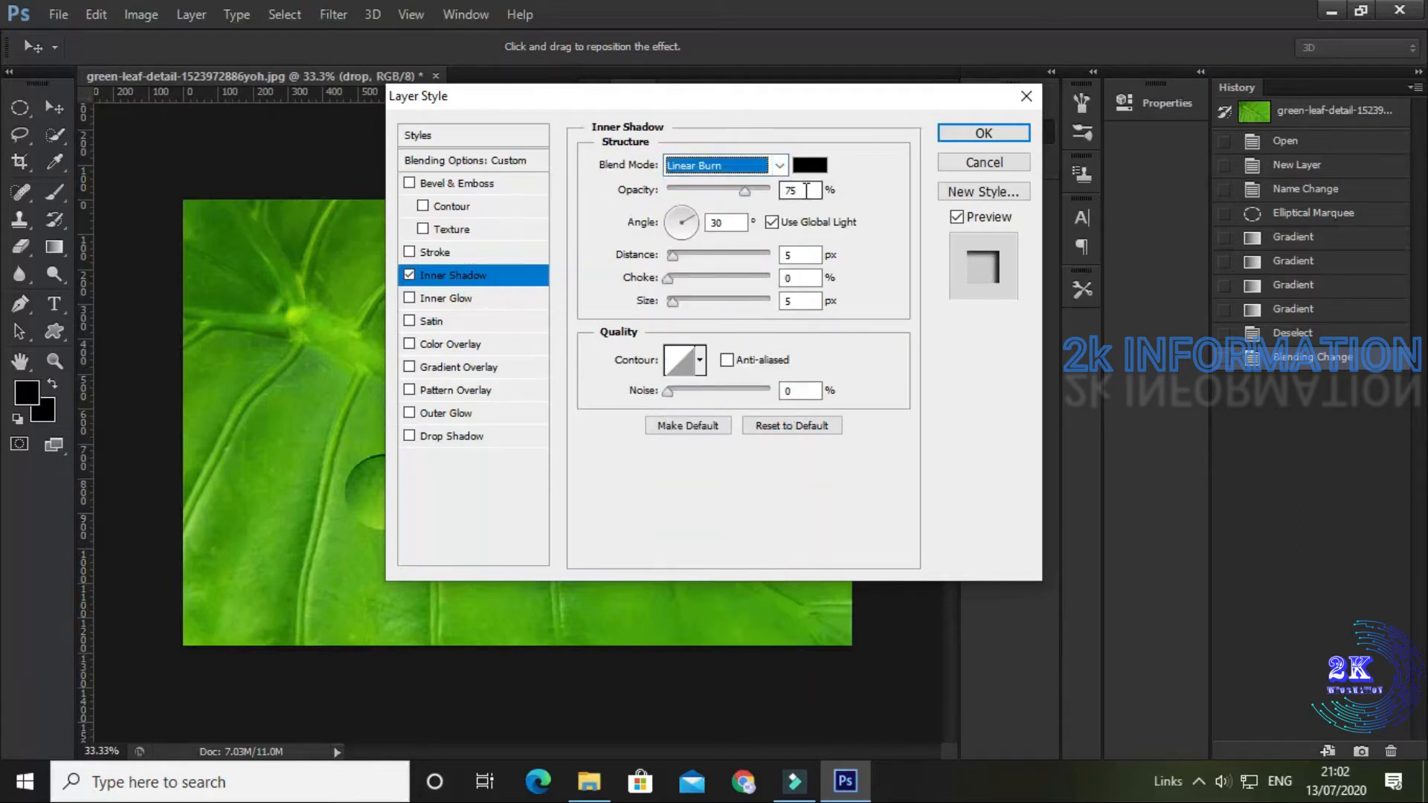
click(807, 191)
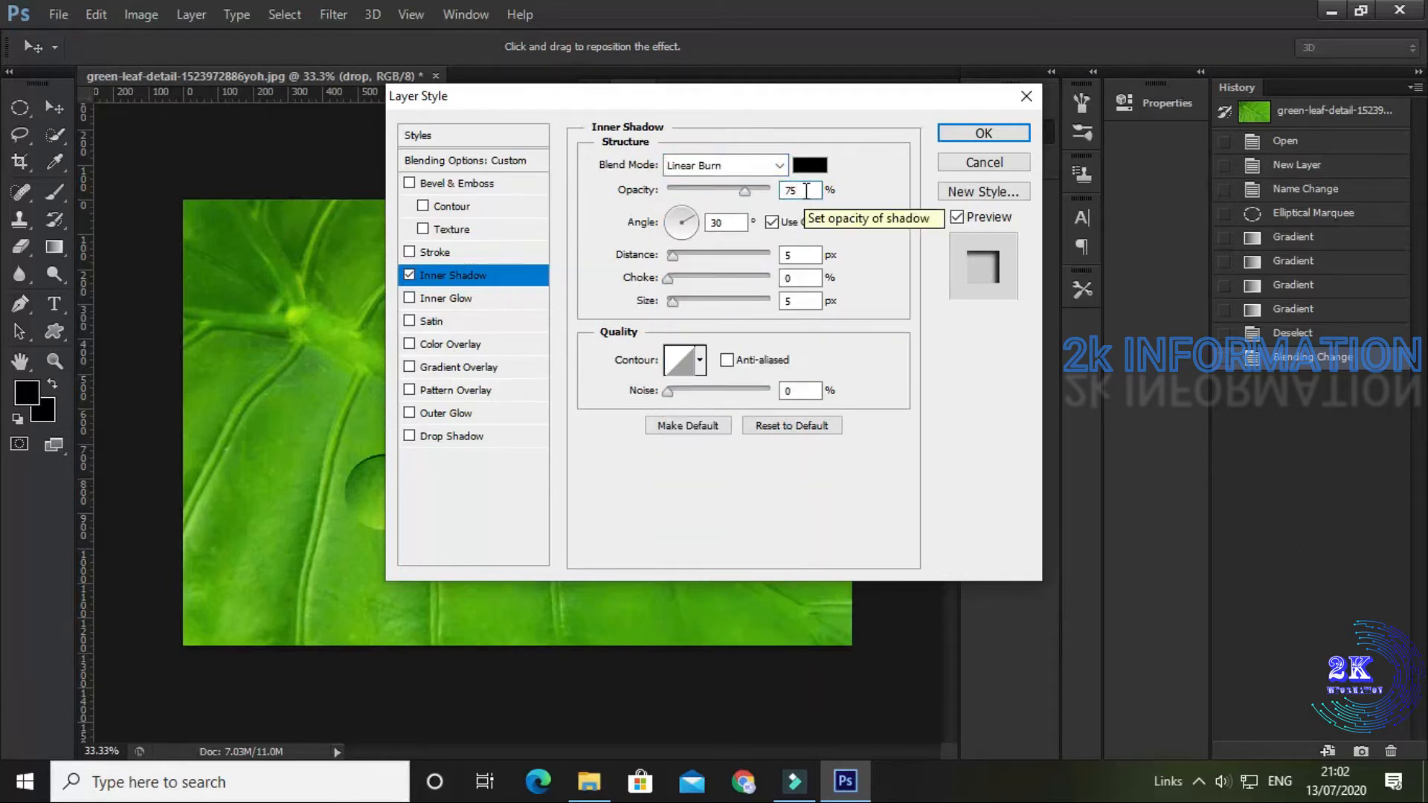
key(BackSpace)
key(BackSpace)
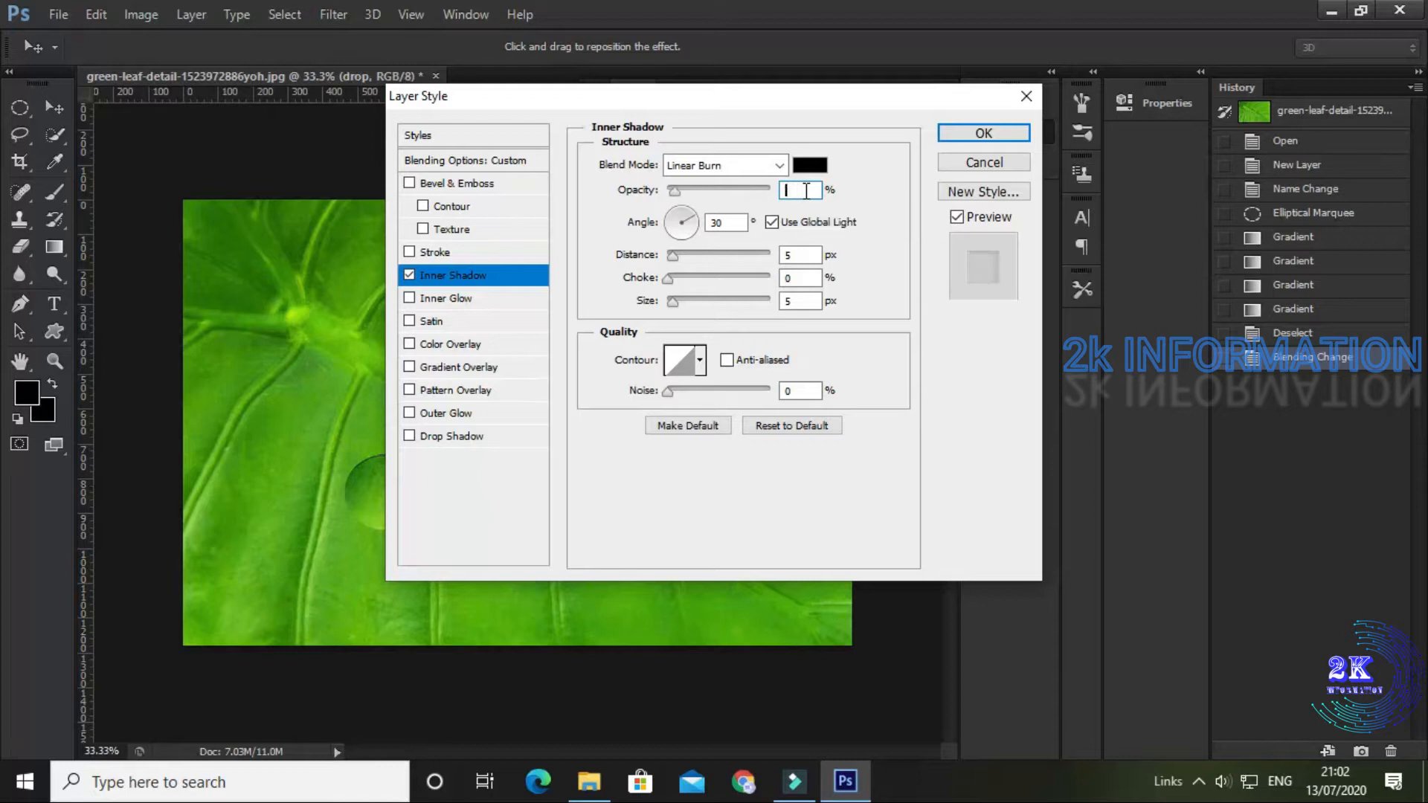
text(40)
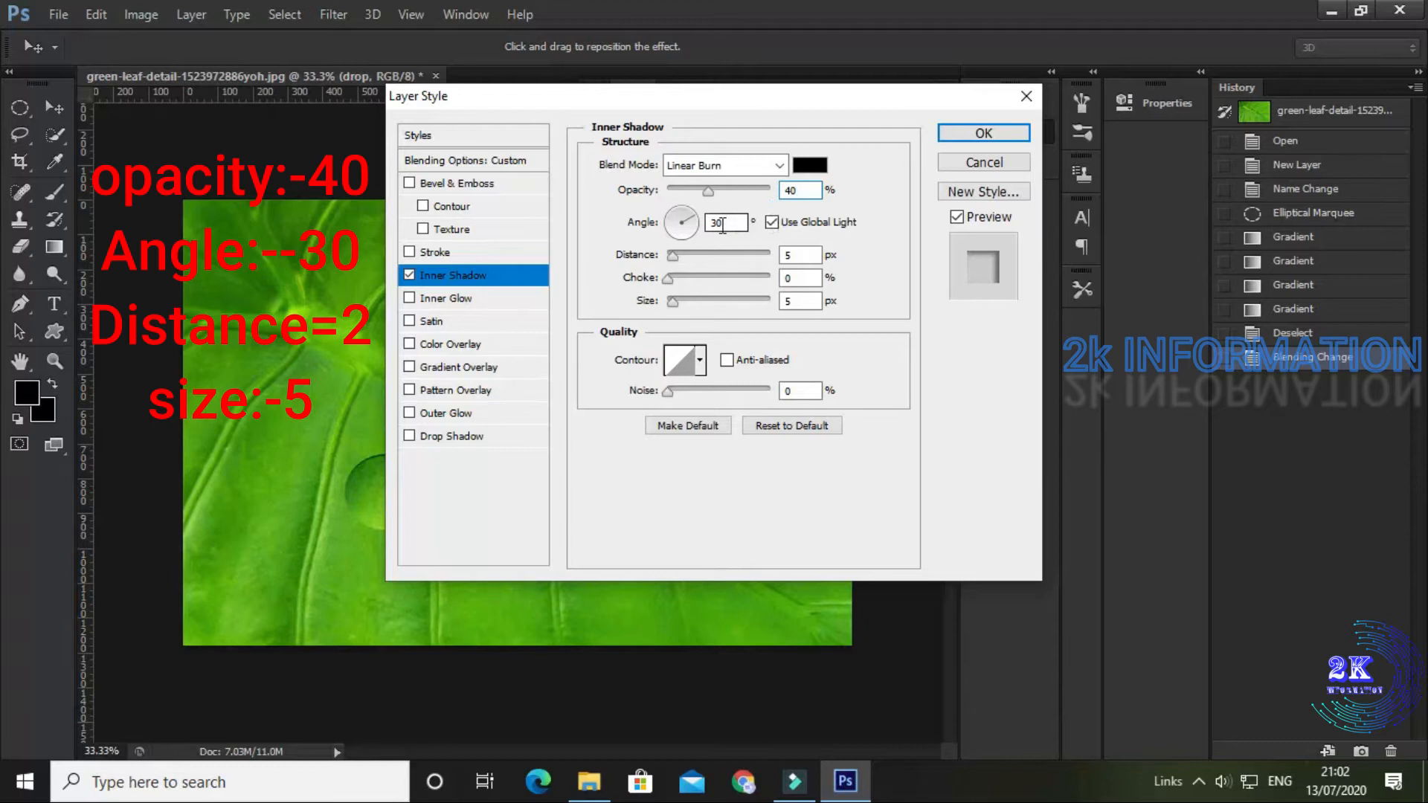
Step: Turn off global light for the inner shadow and set its angle to -30° and distance to 2 px
click(772, 222)
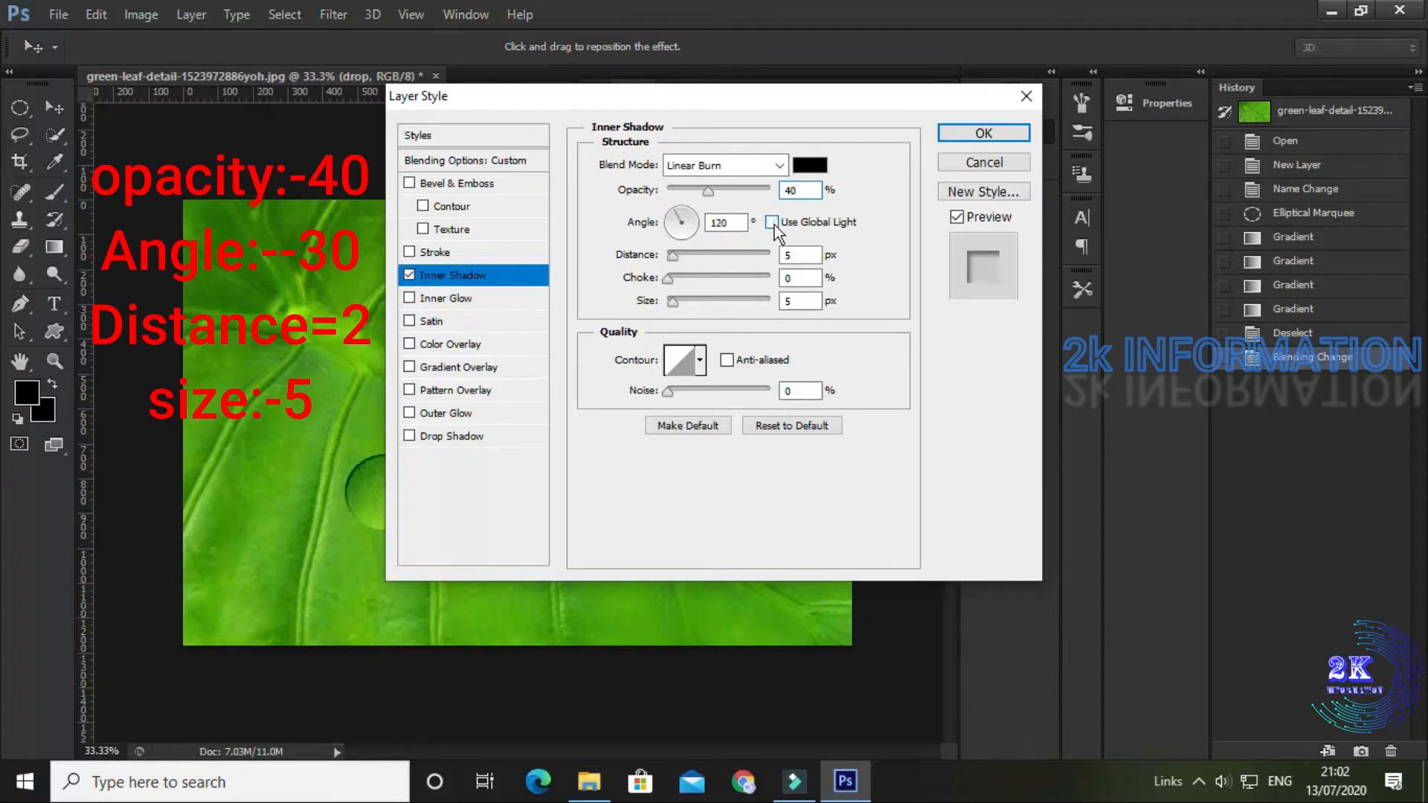
click(737, 222)
key(BackSpace)
key(BackSpace)
key(BackSpace)
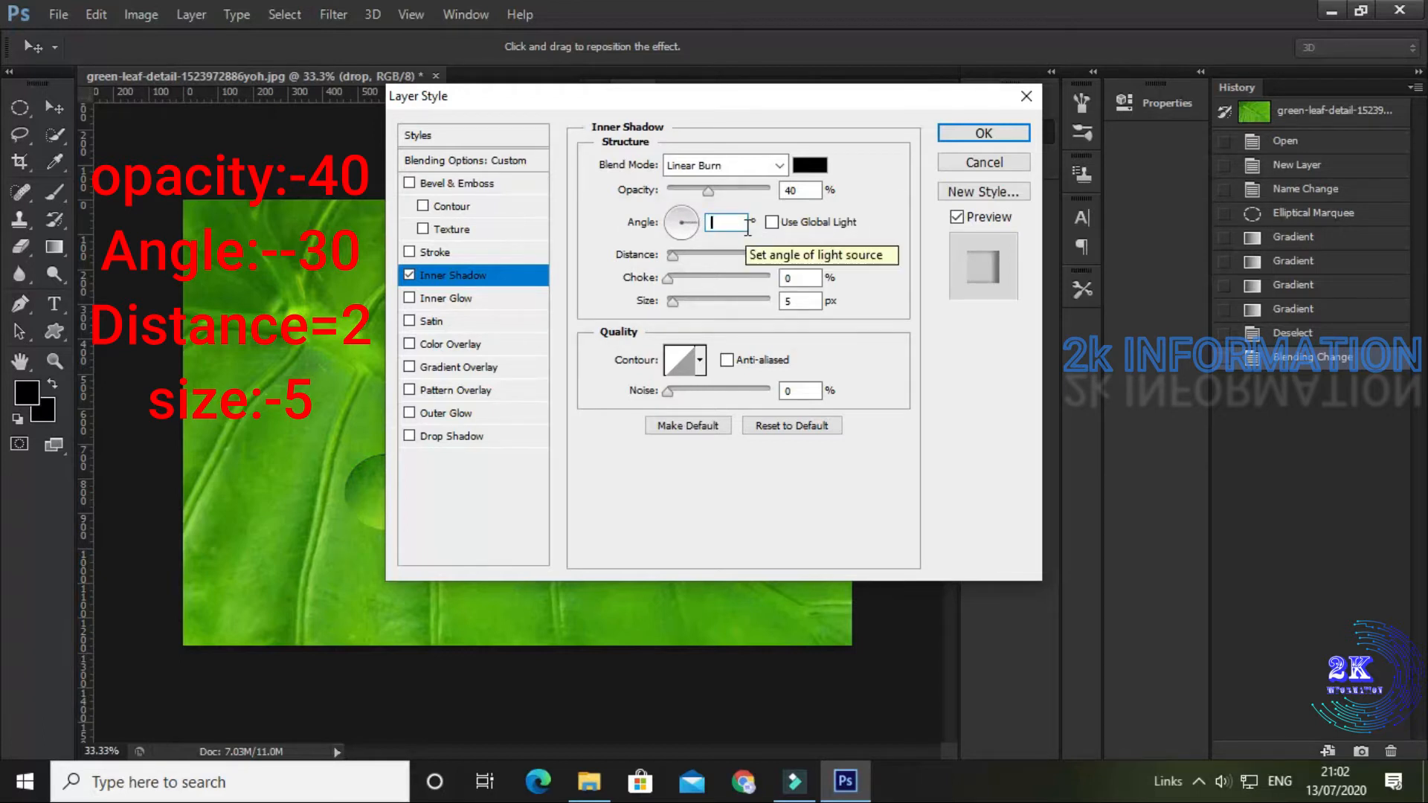
text(-30)
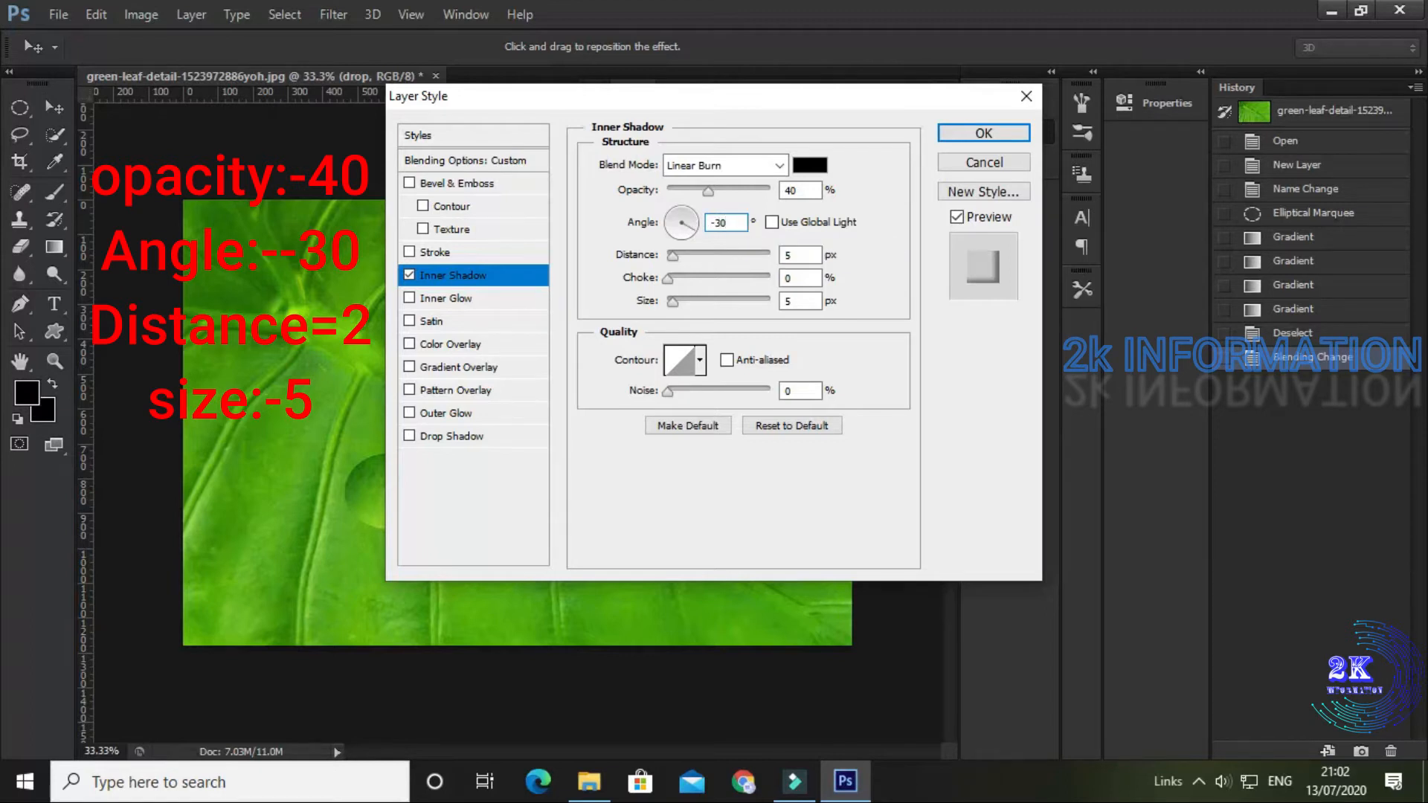
double_click(802, 258)
key(BackSpace)
text(2)
click(793, 298)
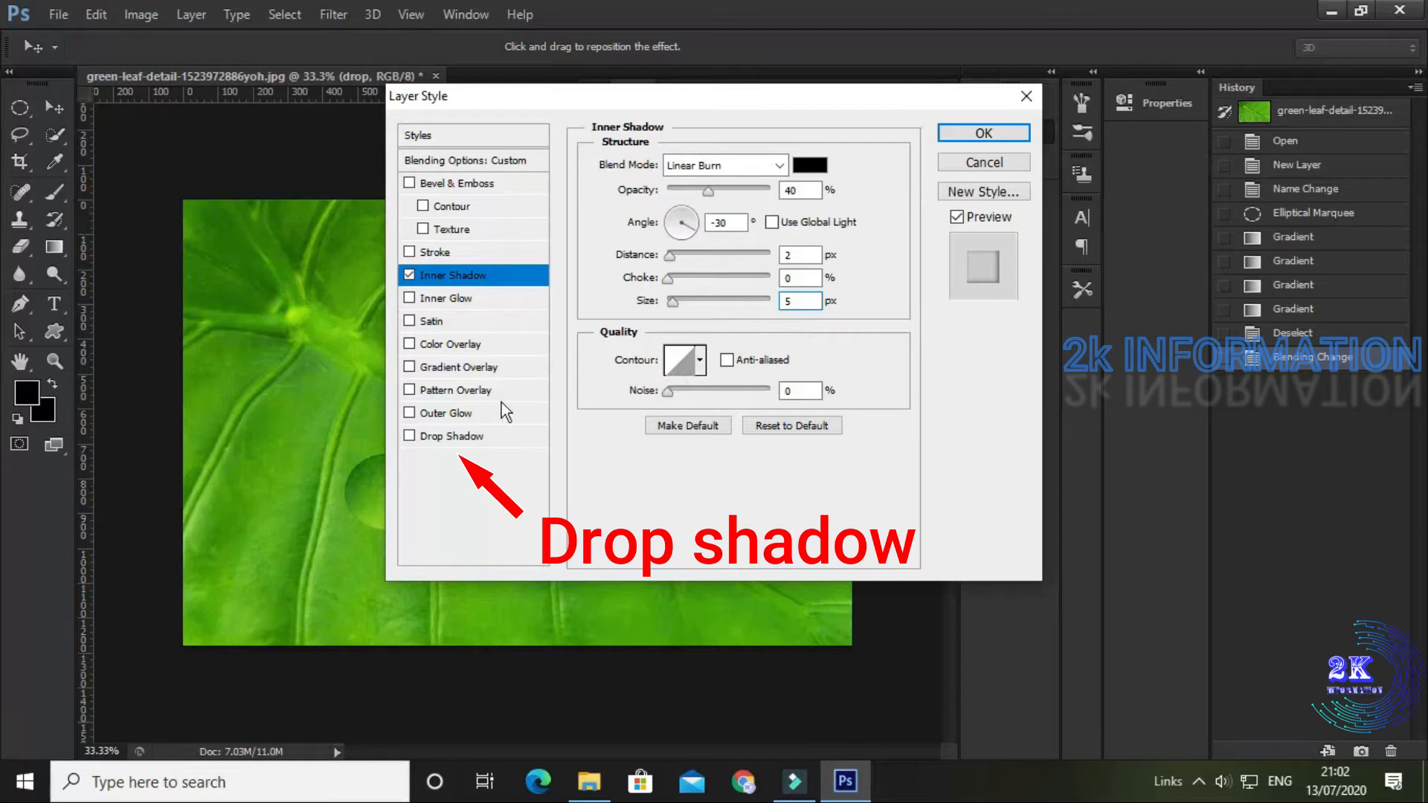
Step: Add a Drop Shadow effect to the drop layer with Linear Burn blend mode and 30% opacity
click(430, 442)
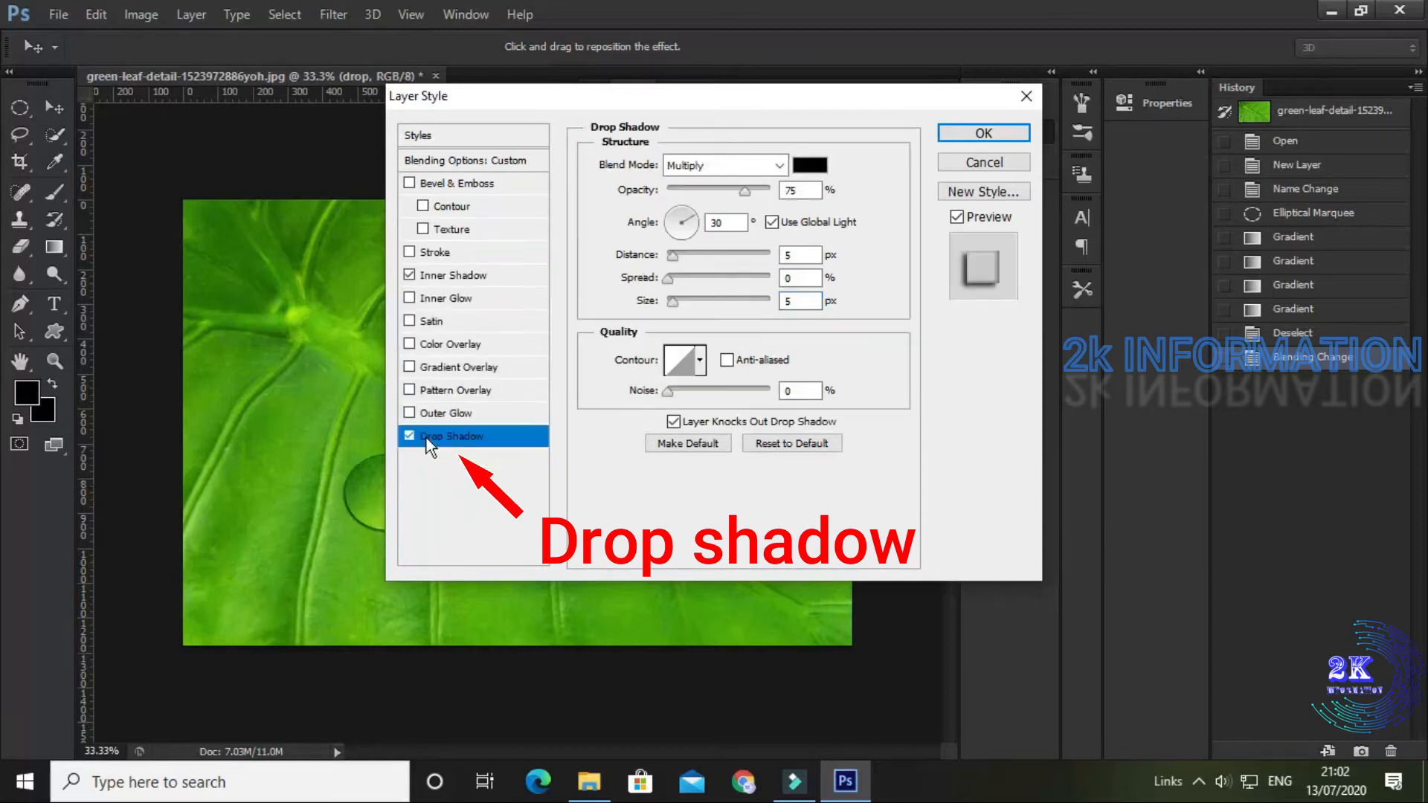
click(788, 166)
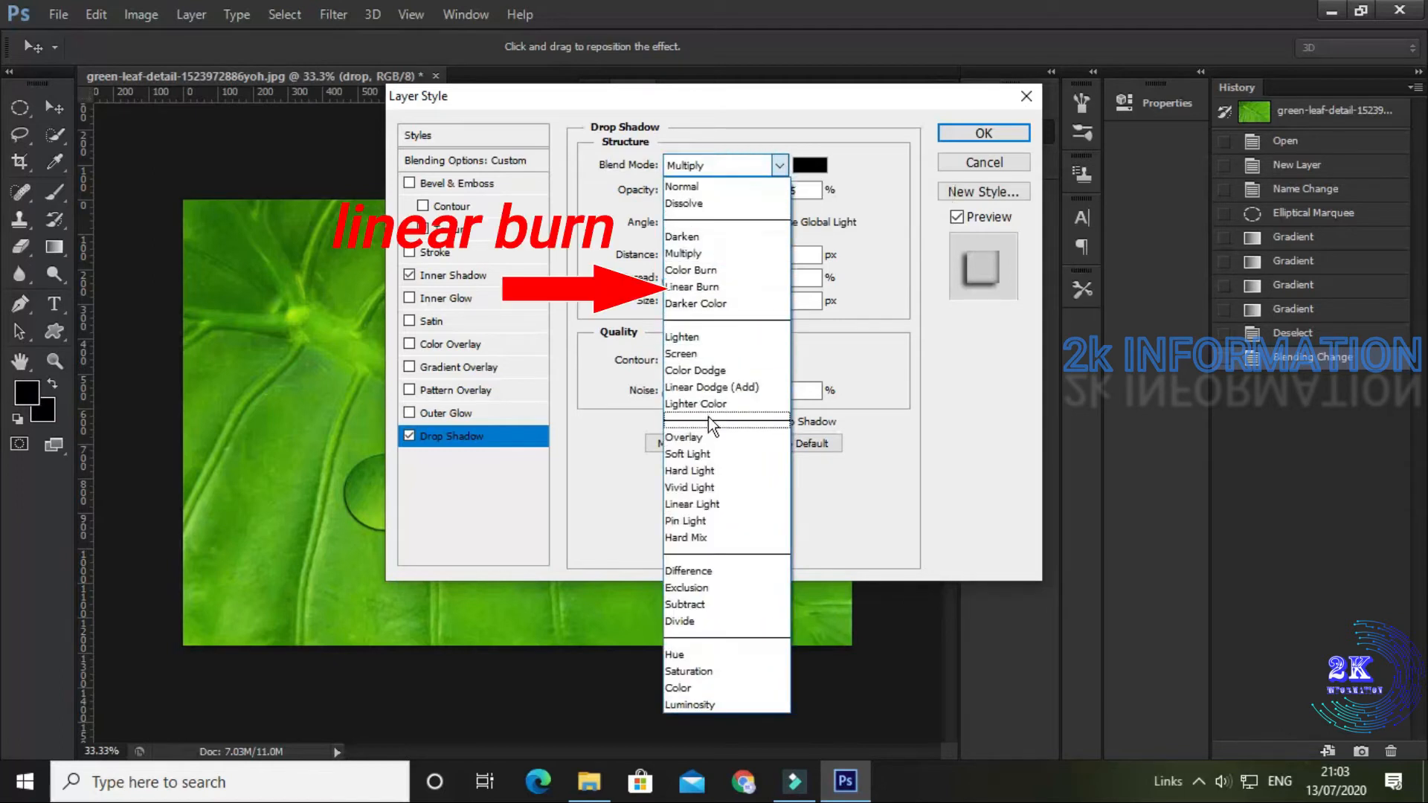
click(708, 287)
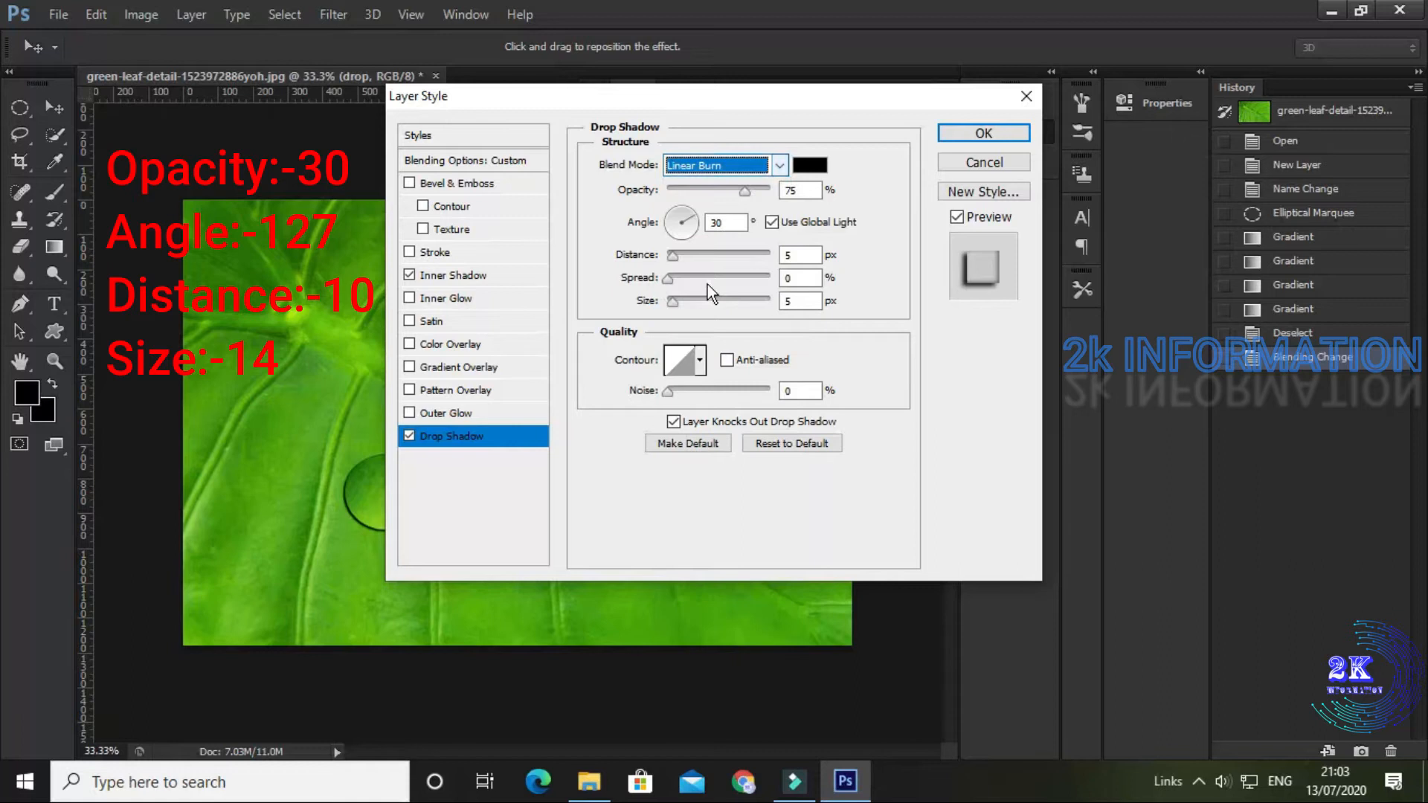
click(815, 192)
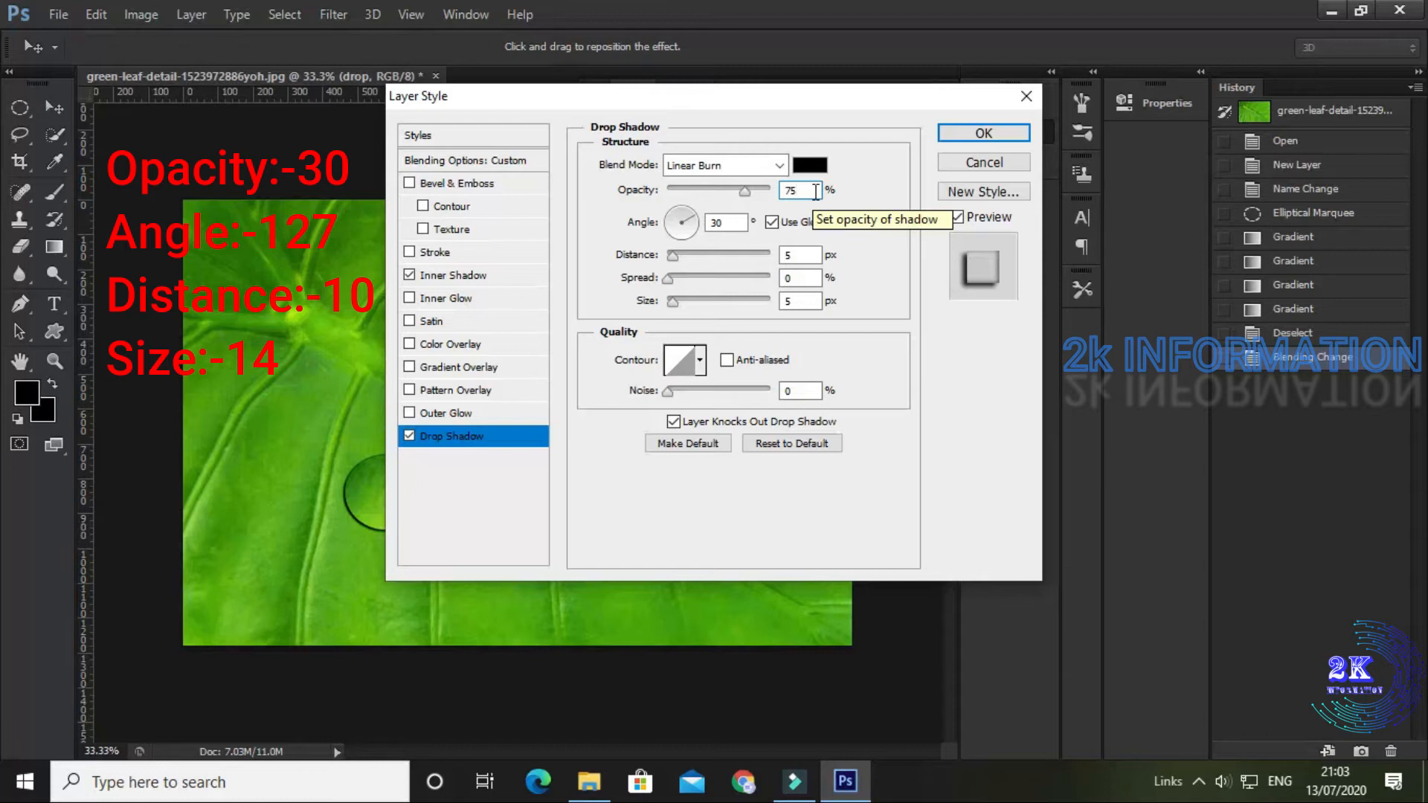
key(BackSpace)
key(BackSpace)
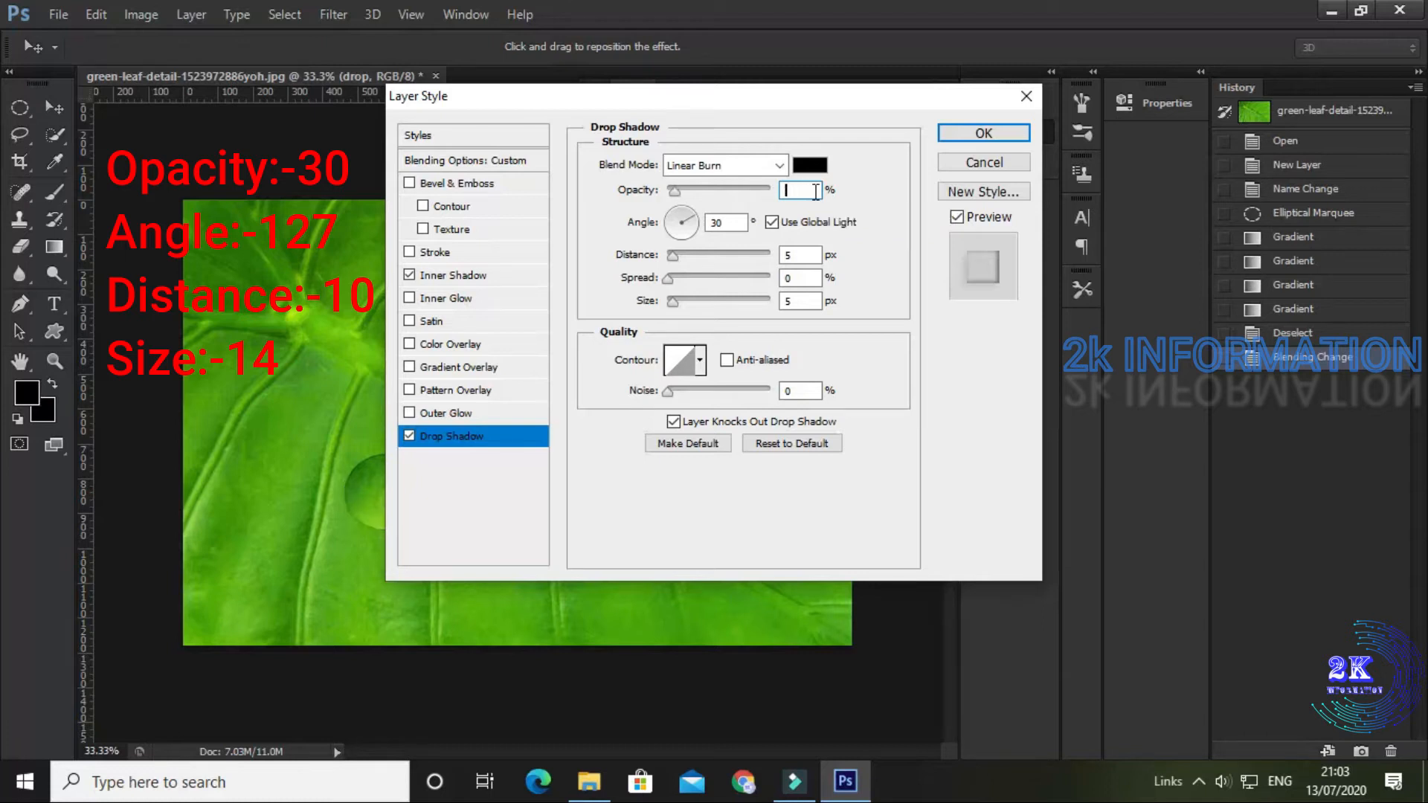
text(30)
Step: Turn off global light for the drop shadow, set angle 127°, distance 10 px and size 14 px, and apply the layer style
click(772, 221)
click(736, 222)
key(BackSpace)
text(7)
key(Tab)
text(10)
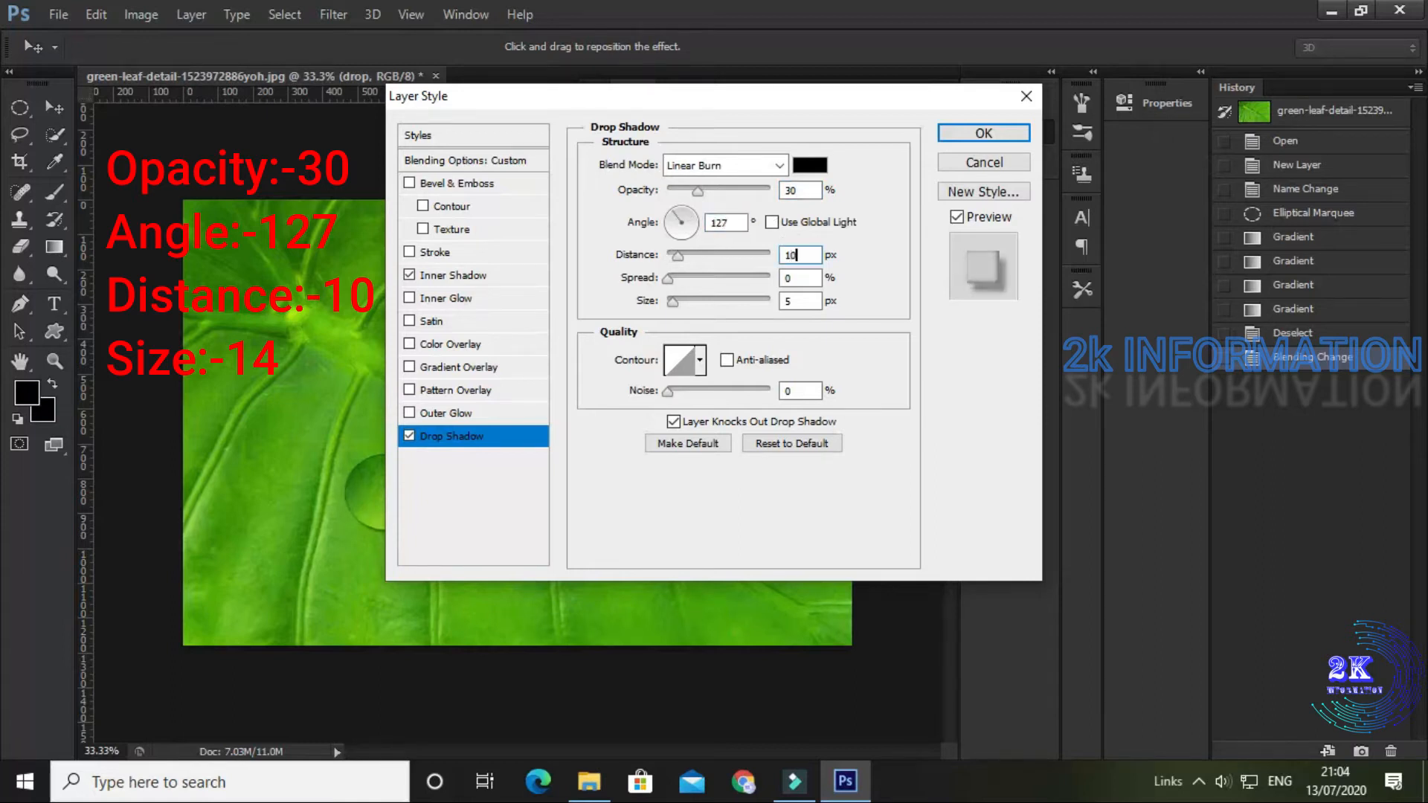
key(Tab)
key(Tab)
text(14)
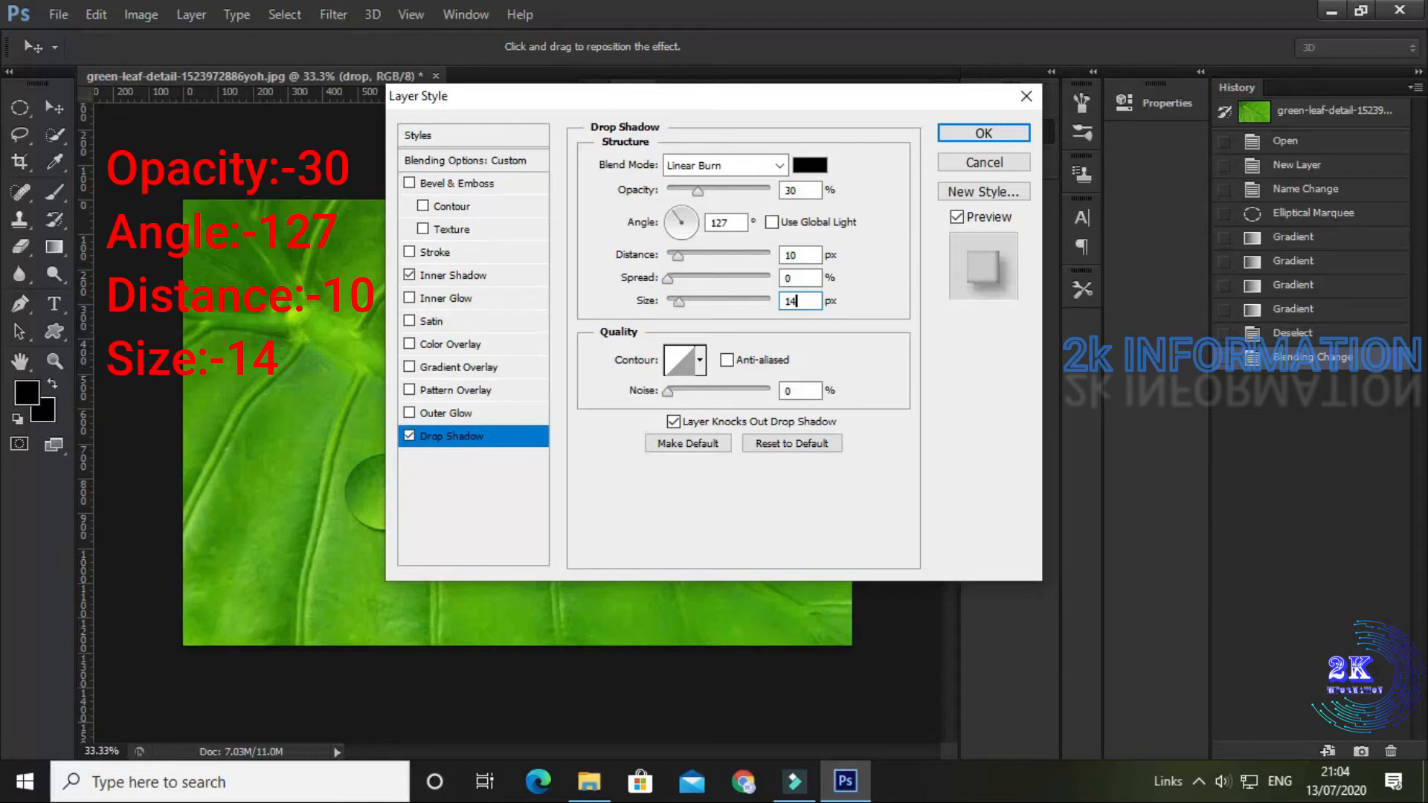
key(Return)
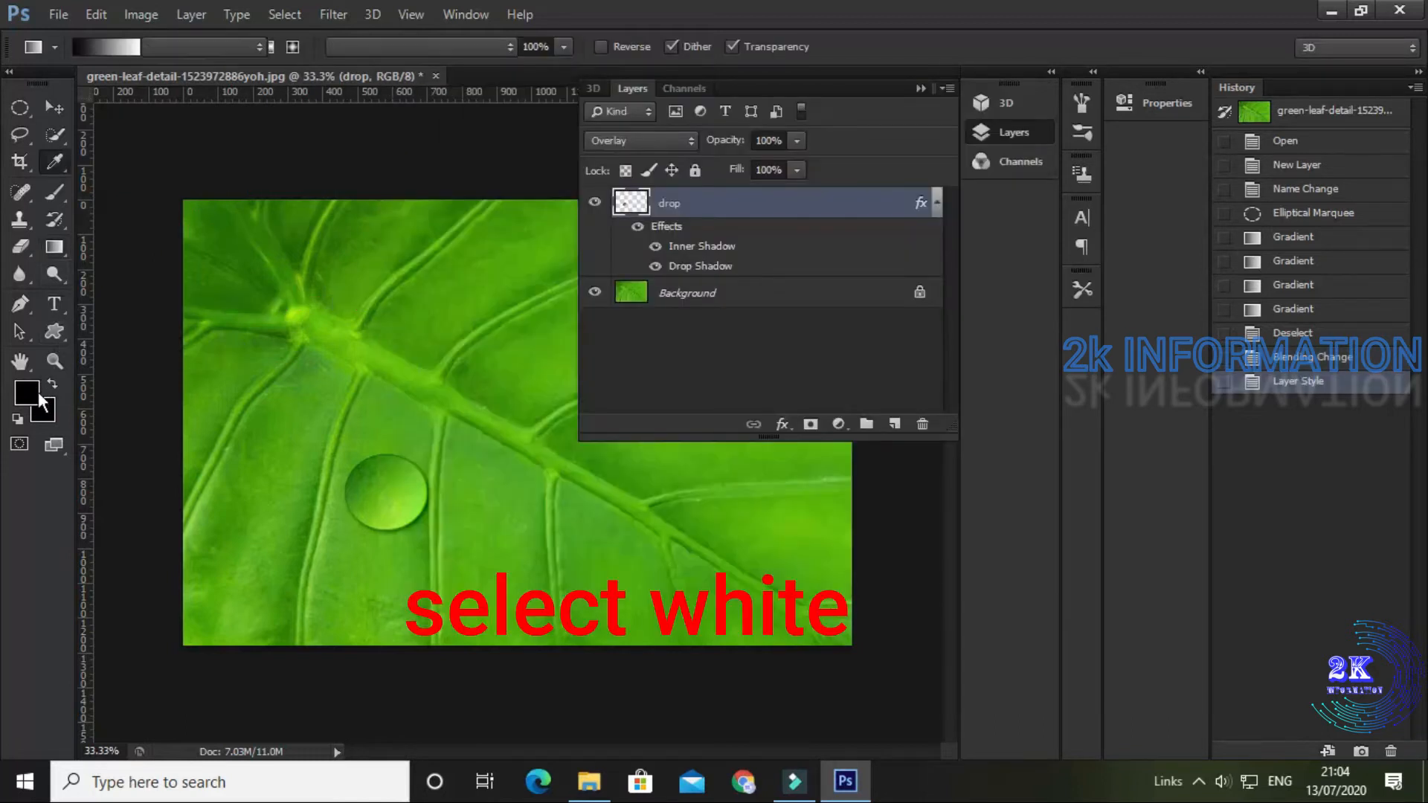
Step: Set the foreground color to white (ffffff)
click(37, 392)
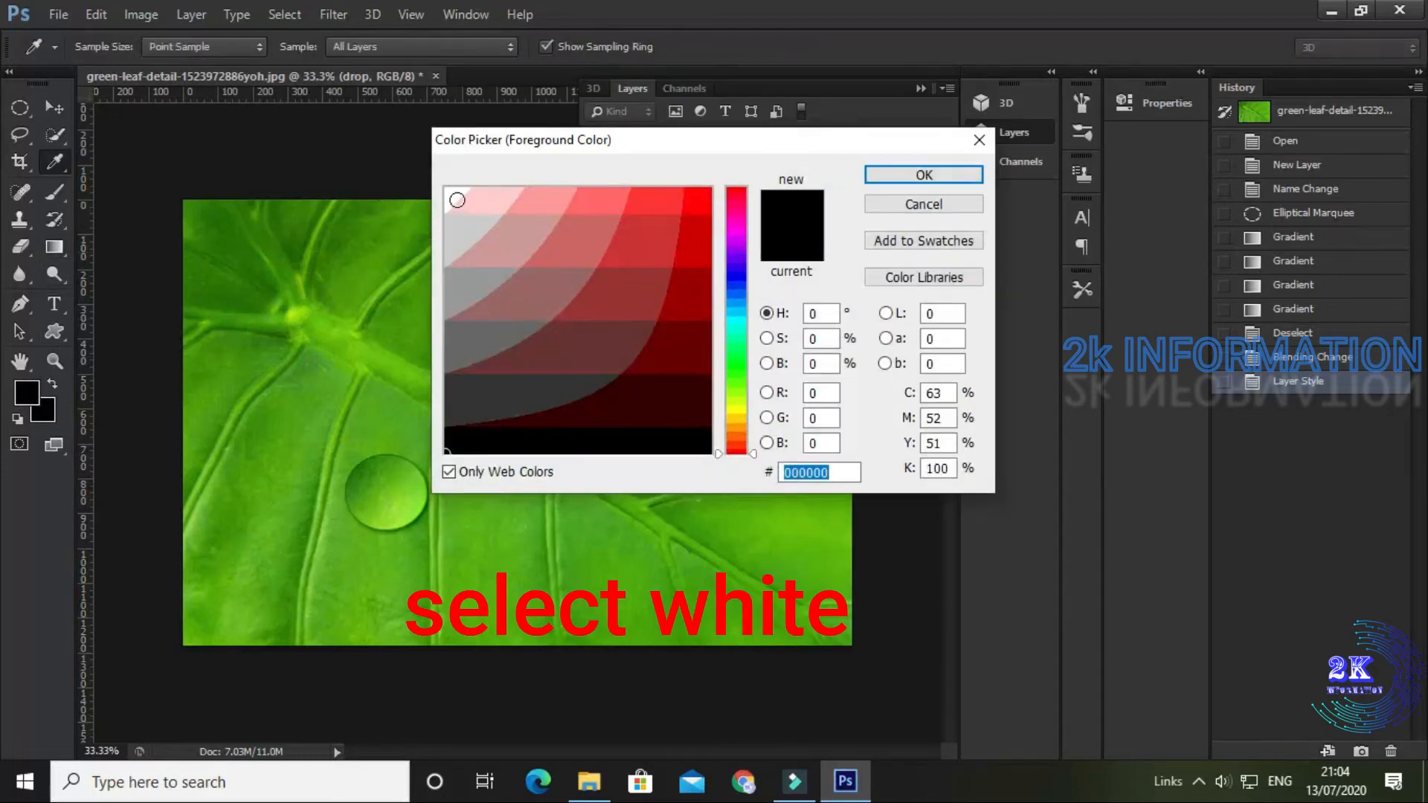
click(457, 196)
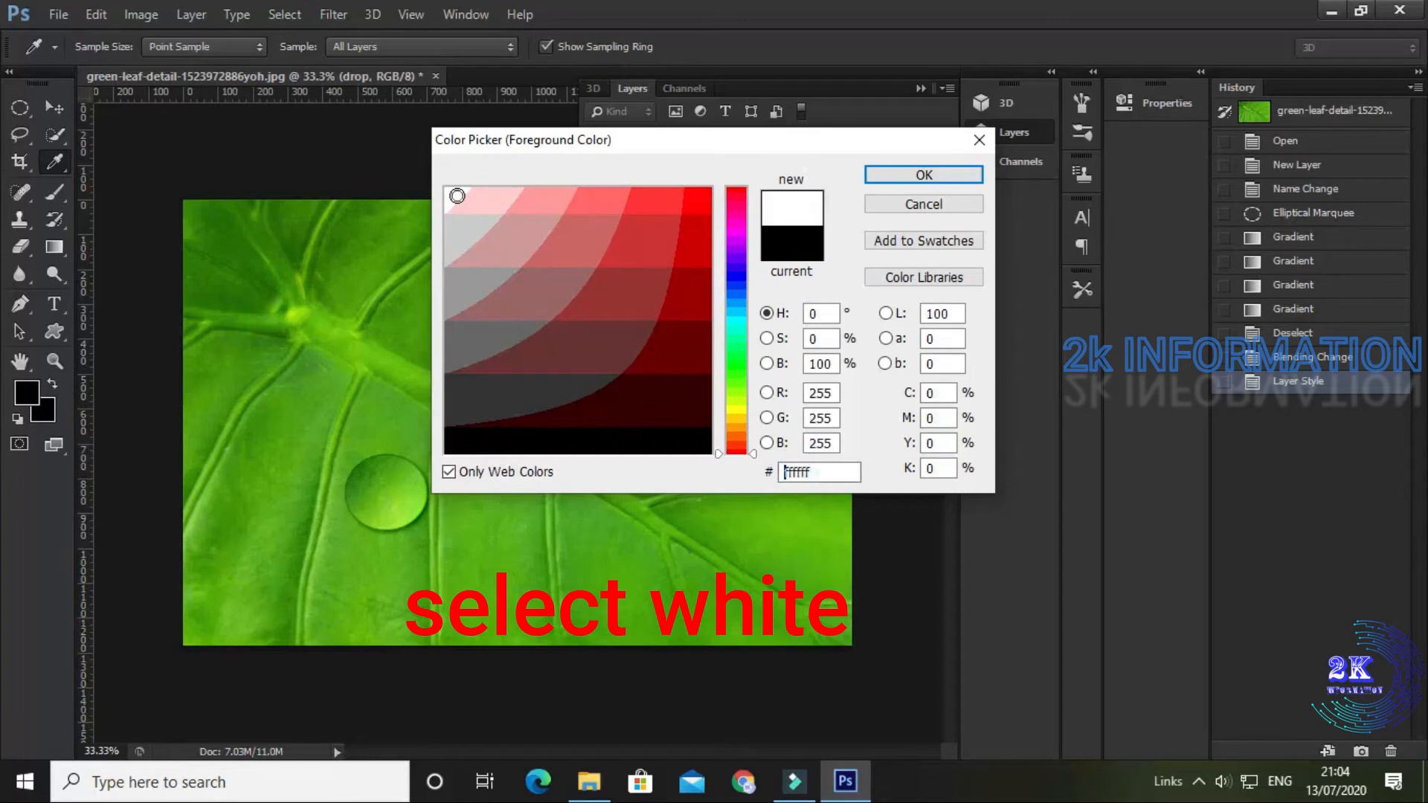
click(929, 178)
Step: Choose the Brush tool and set its hardness to 90%
click(51, 196)
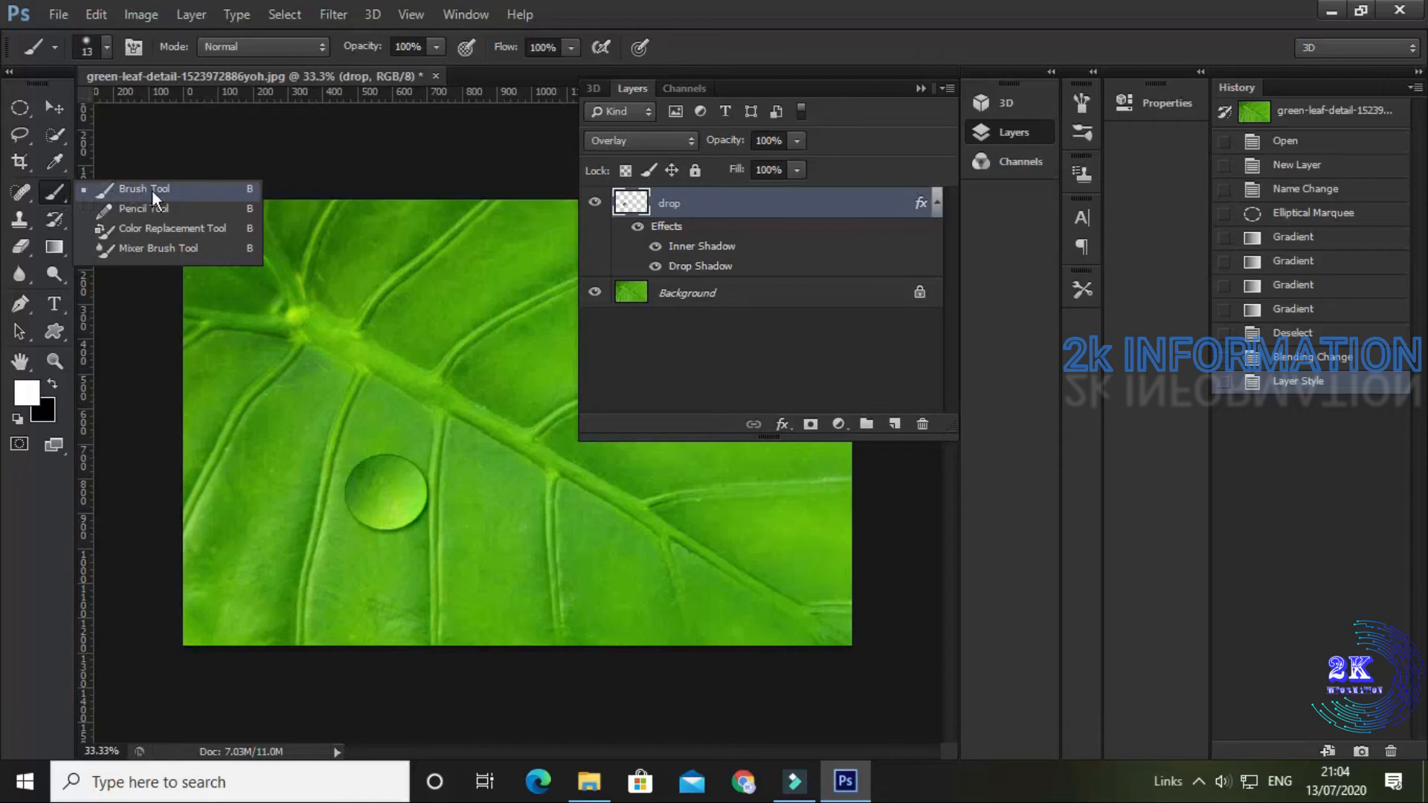
click(146, 190)
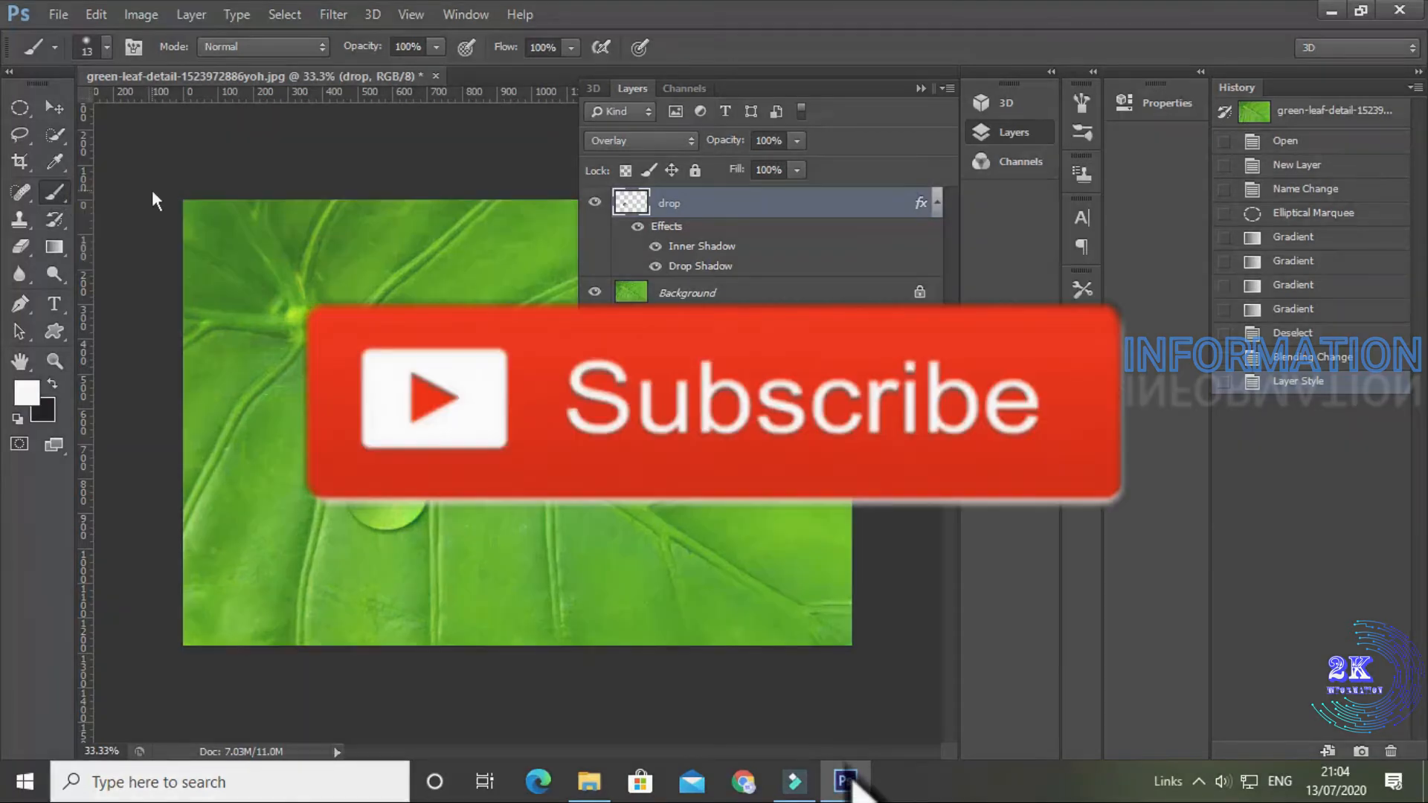
click(105, 46)
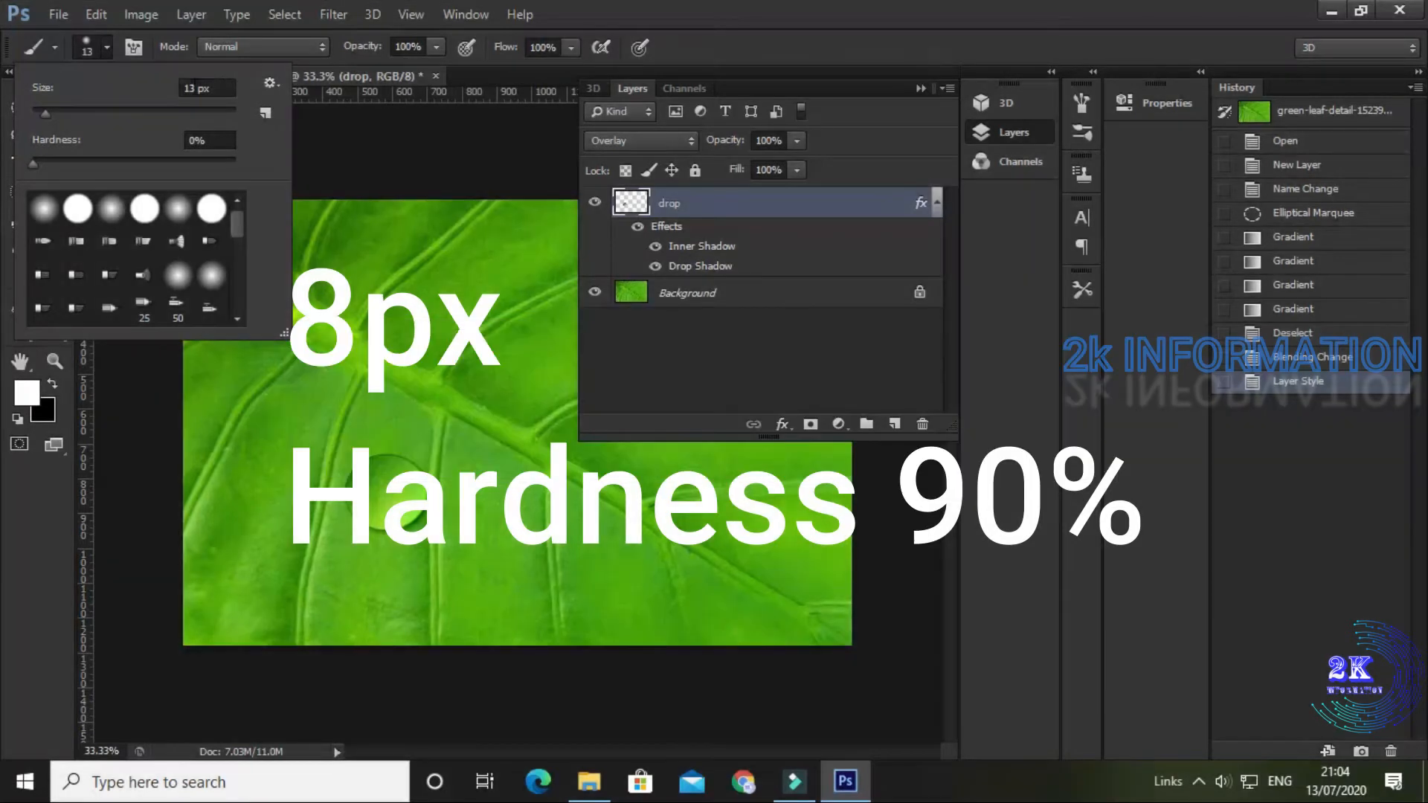
click(195, 87)
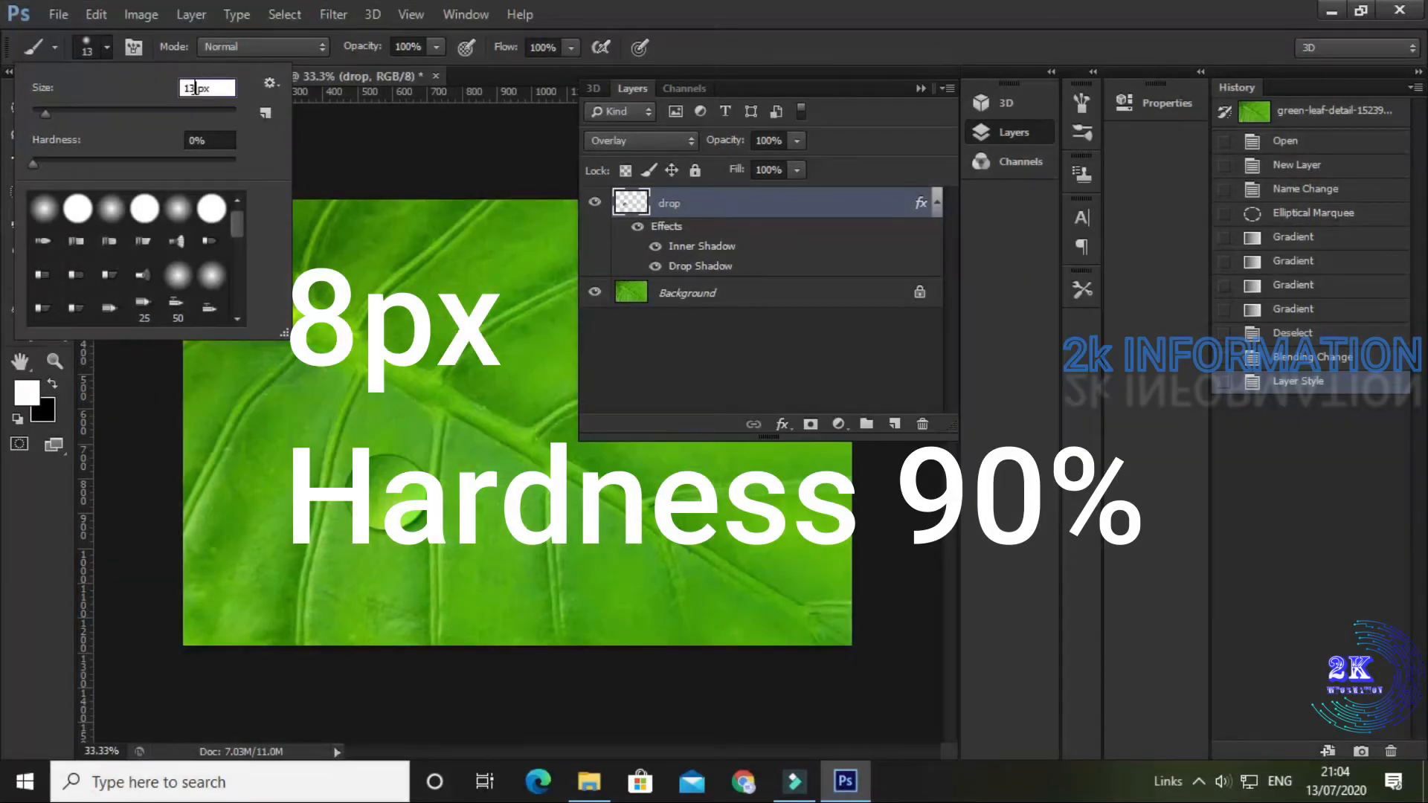
click(206, 139)
key(BackSpace)
key(BackSpace)
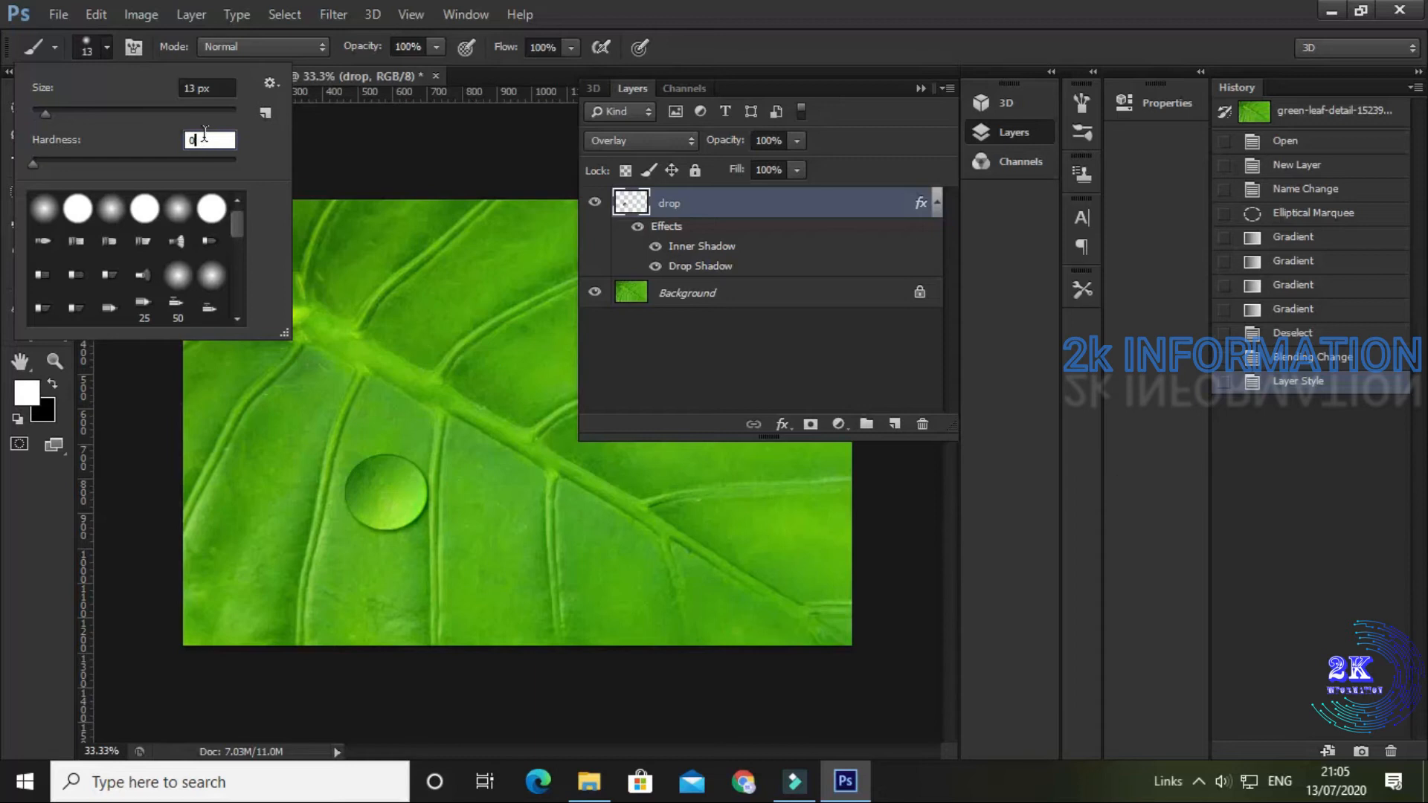
text(90)
Step: Set the brush size to 8 px and paint a single white highlight dot near the drop's upper-left edge
click(199, 87)
key(BackSpace)
key(BackSpace)
text(8)
key(Return)
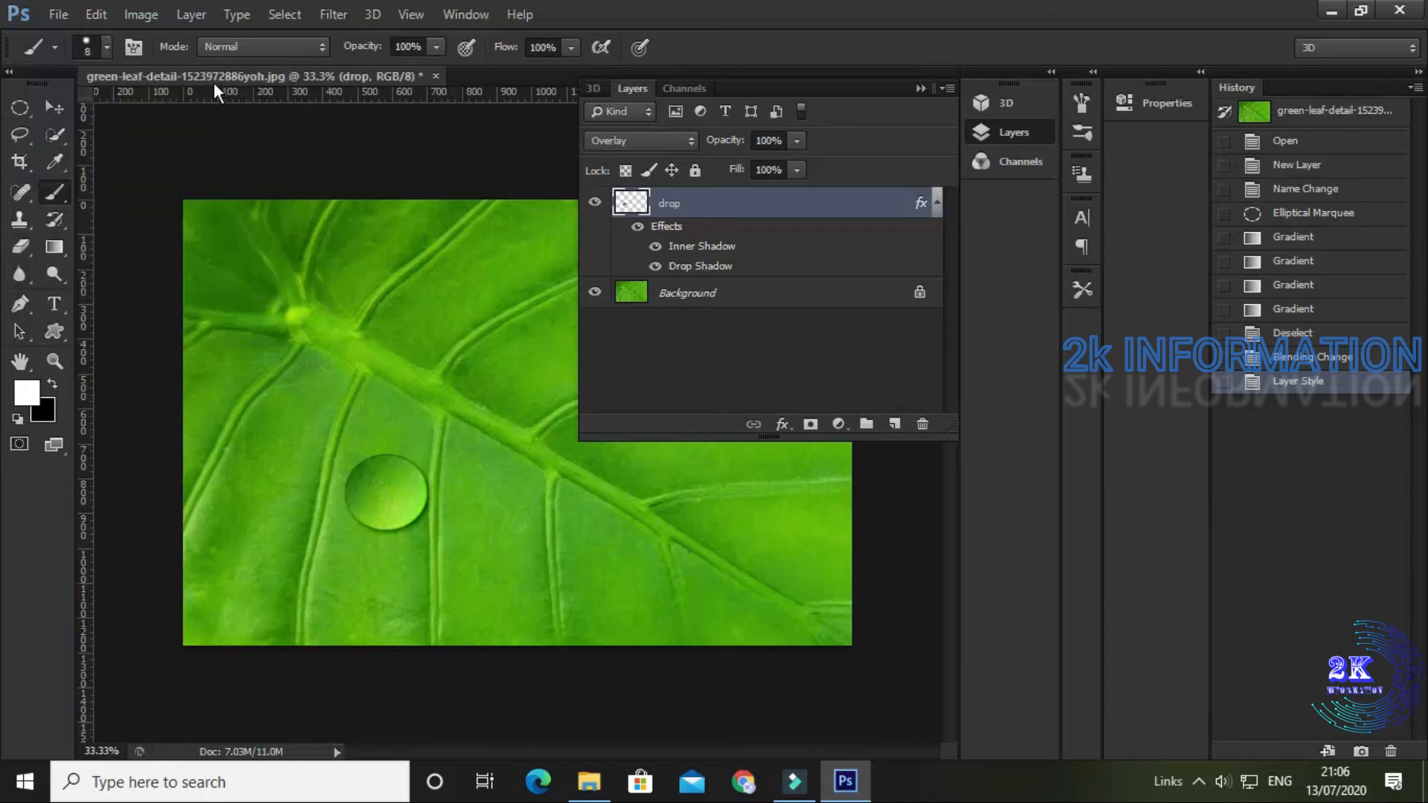
click(362, 483)
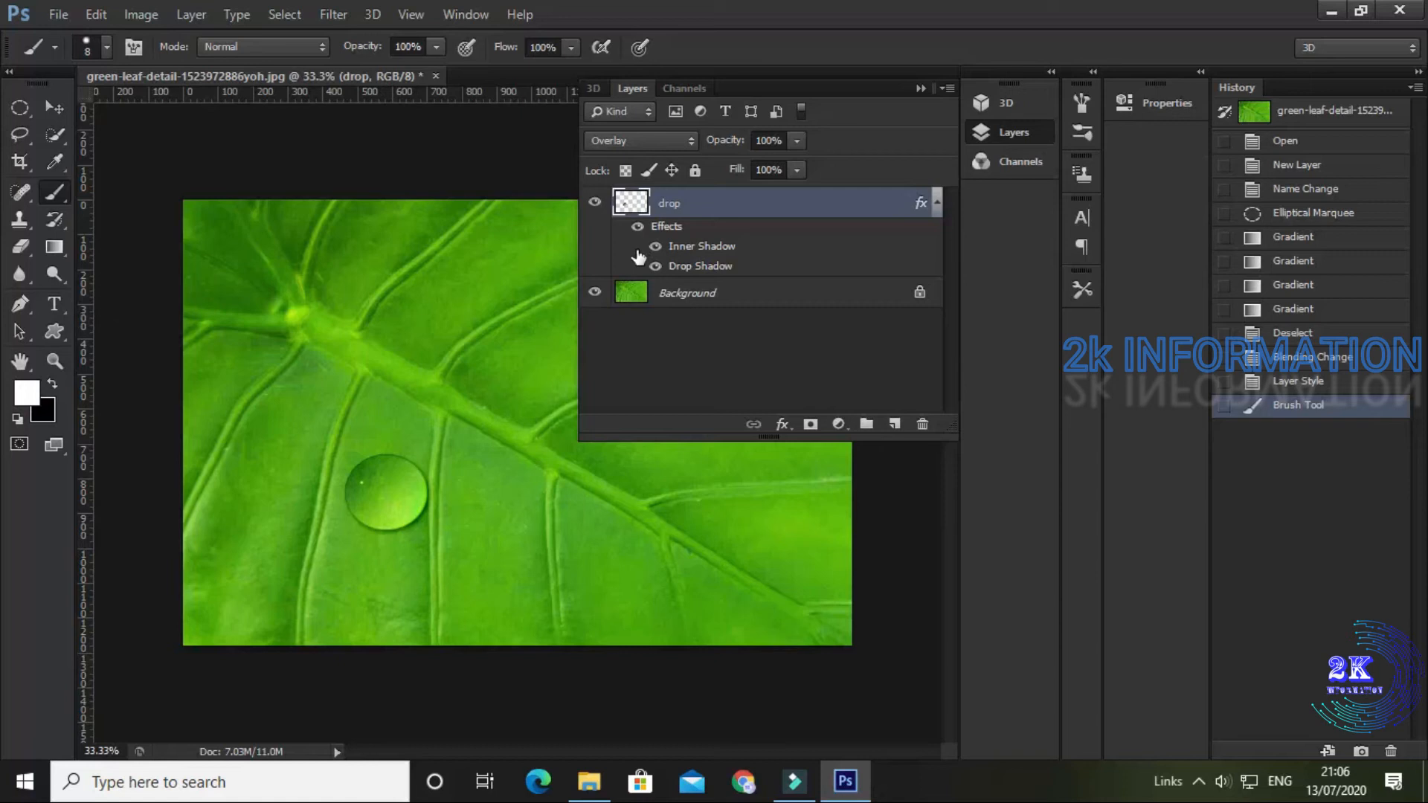
Step: Group the drop layer and duplicate the group, moving the copy to the right of the original drop
key(ctrl+g)
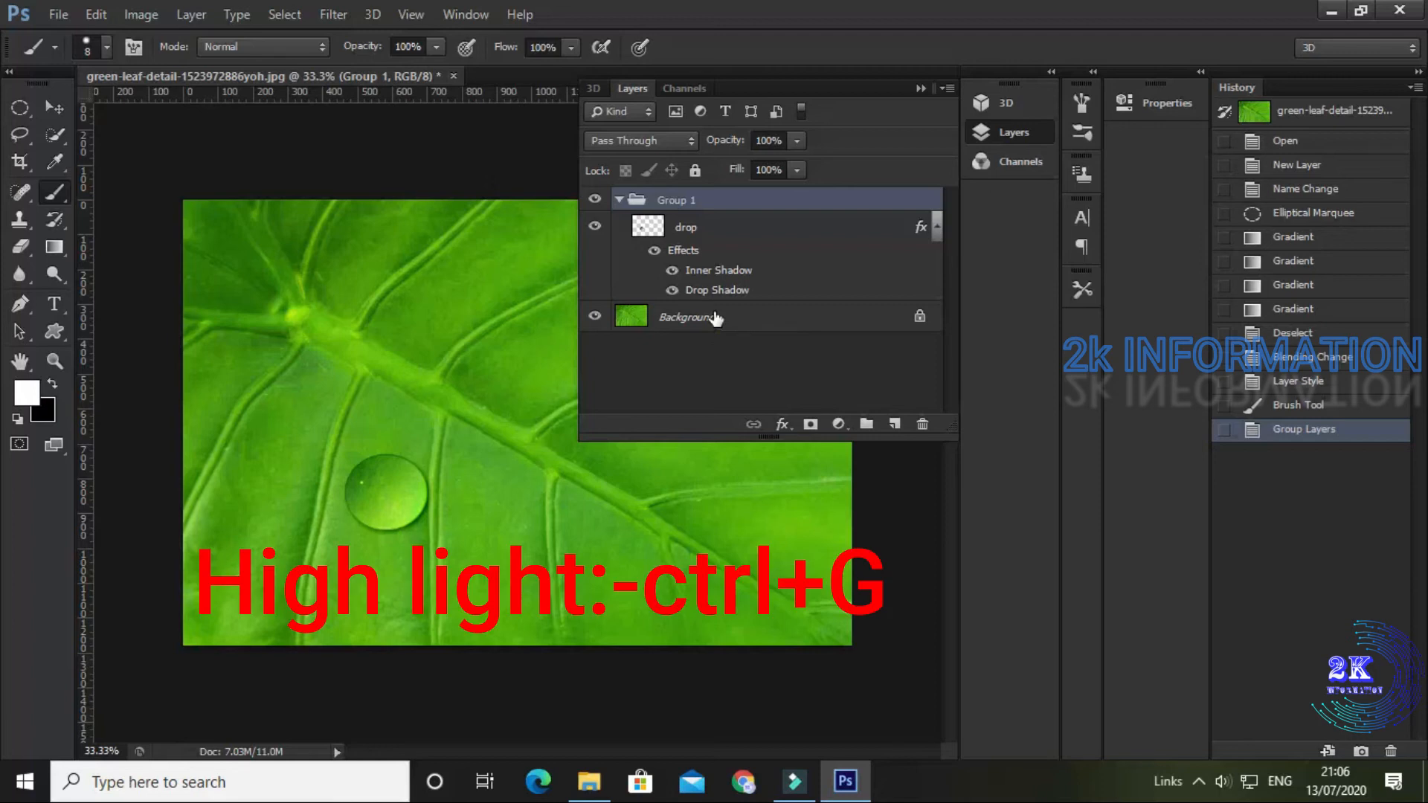
key(ctrl+j)
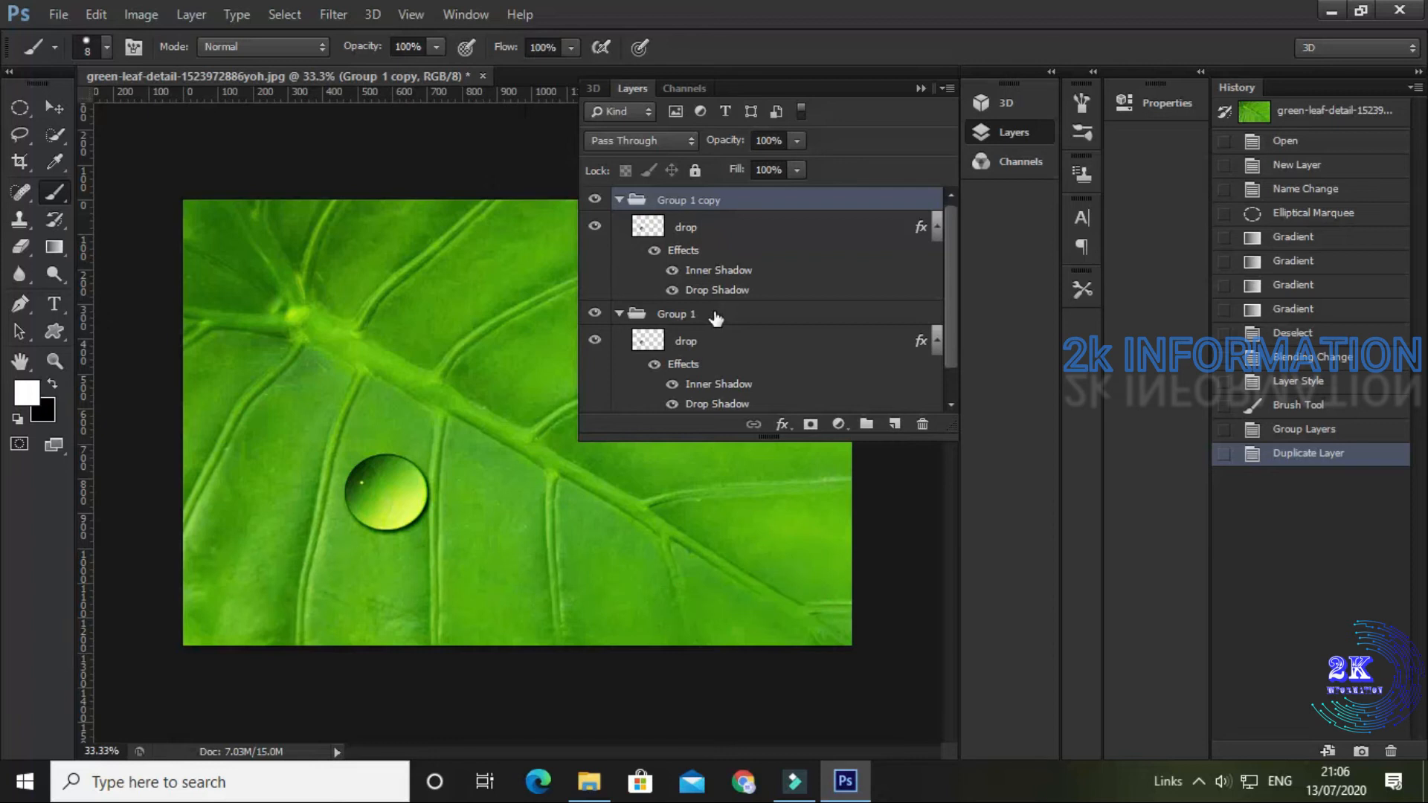
click(52, 106)
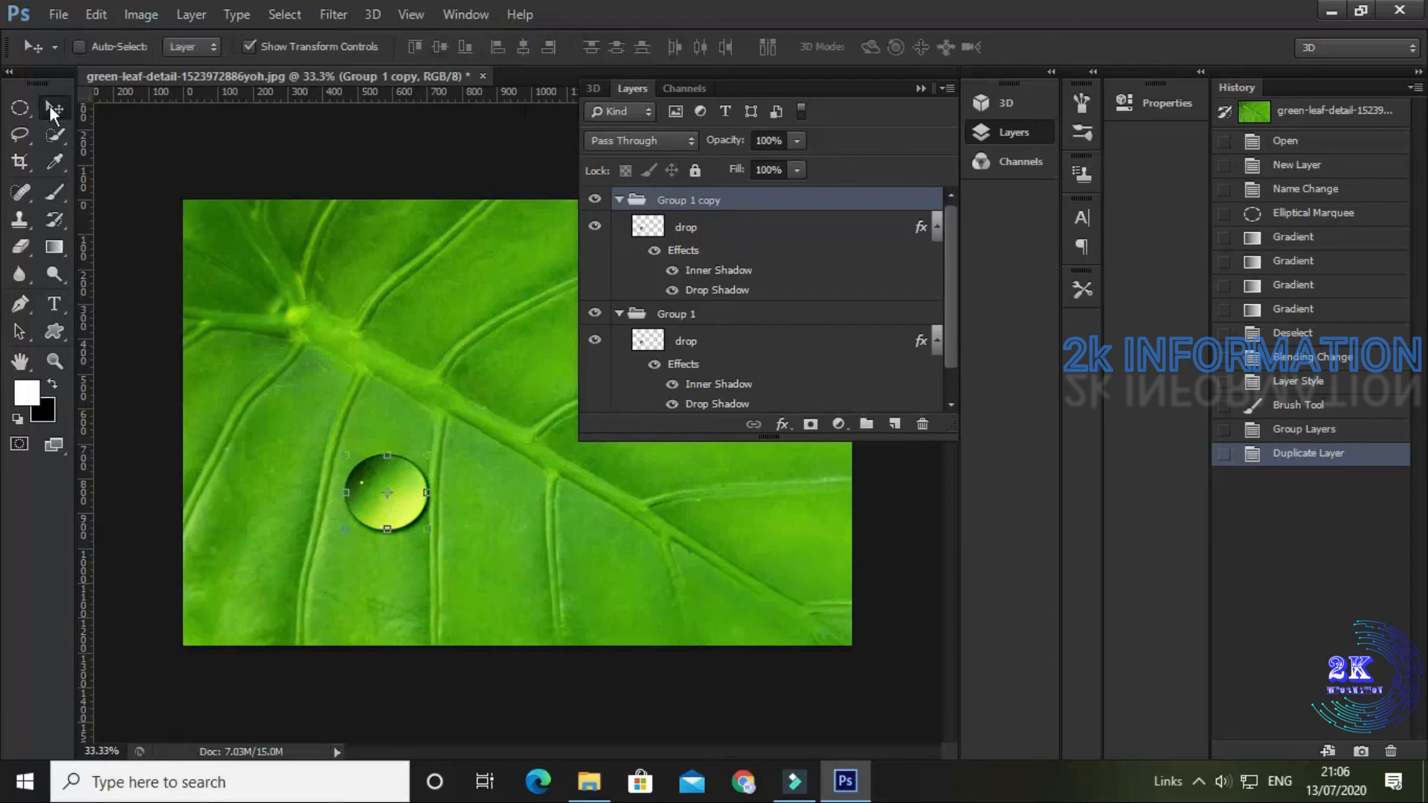
drag(402, 509, 510, 551)
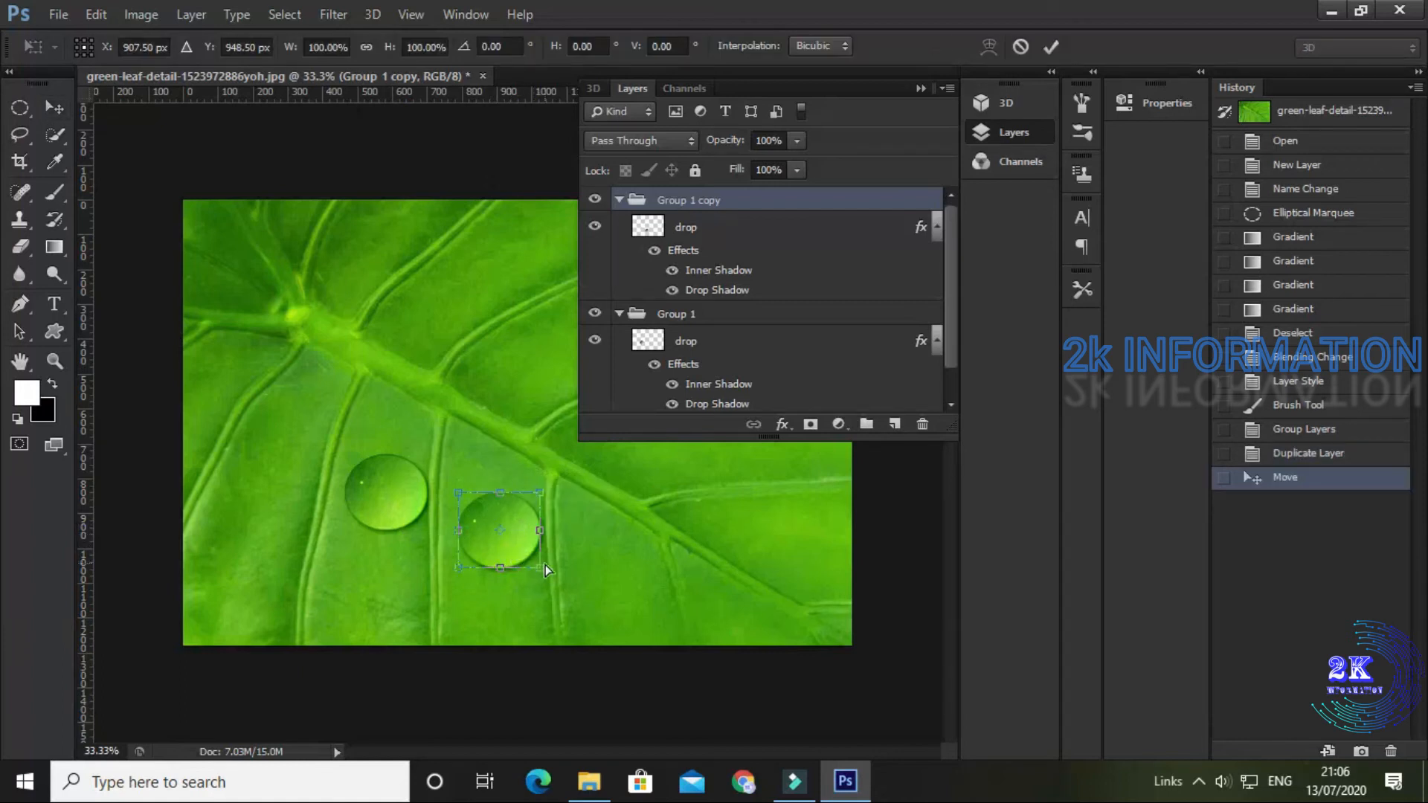
Step: Scale the copied drop to about 54% and place it just above the leaf's central vein
drag(541, 568, 528, 392)
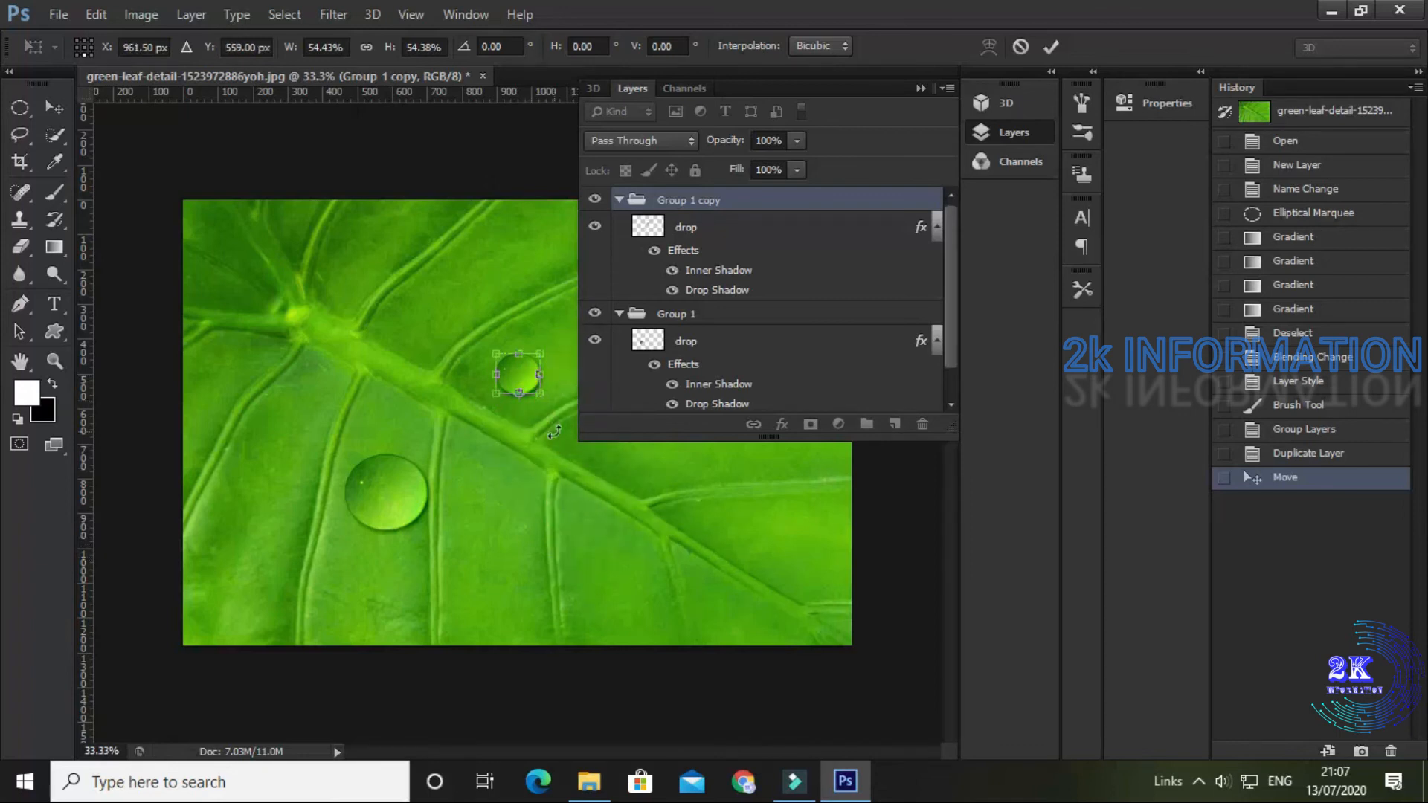
key(Return)
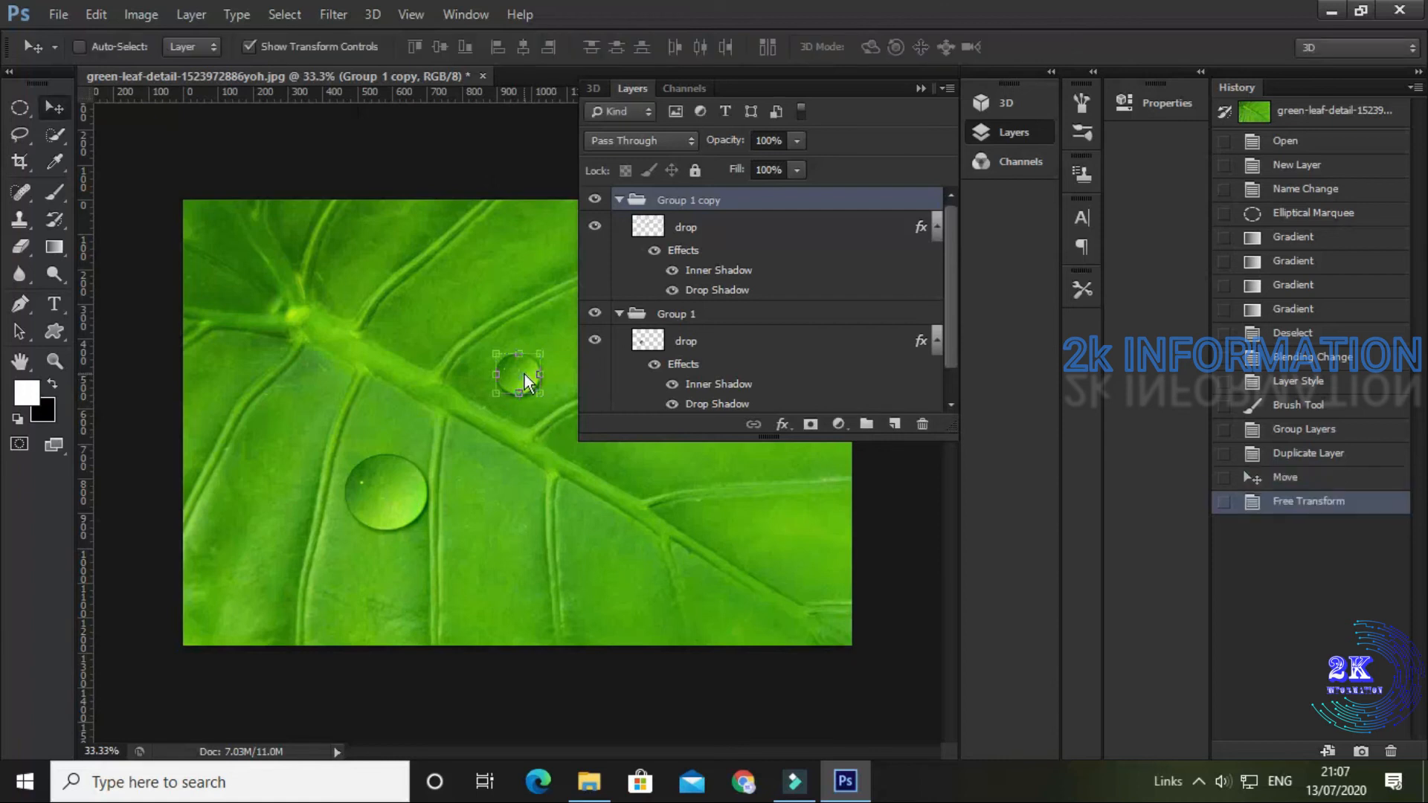
mouse_move(528, 378)
mouse_down()
mouse_move(541, 415)
mouse_move(540, 401)
mouse_up()
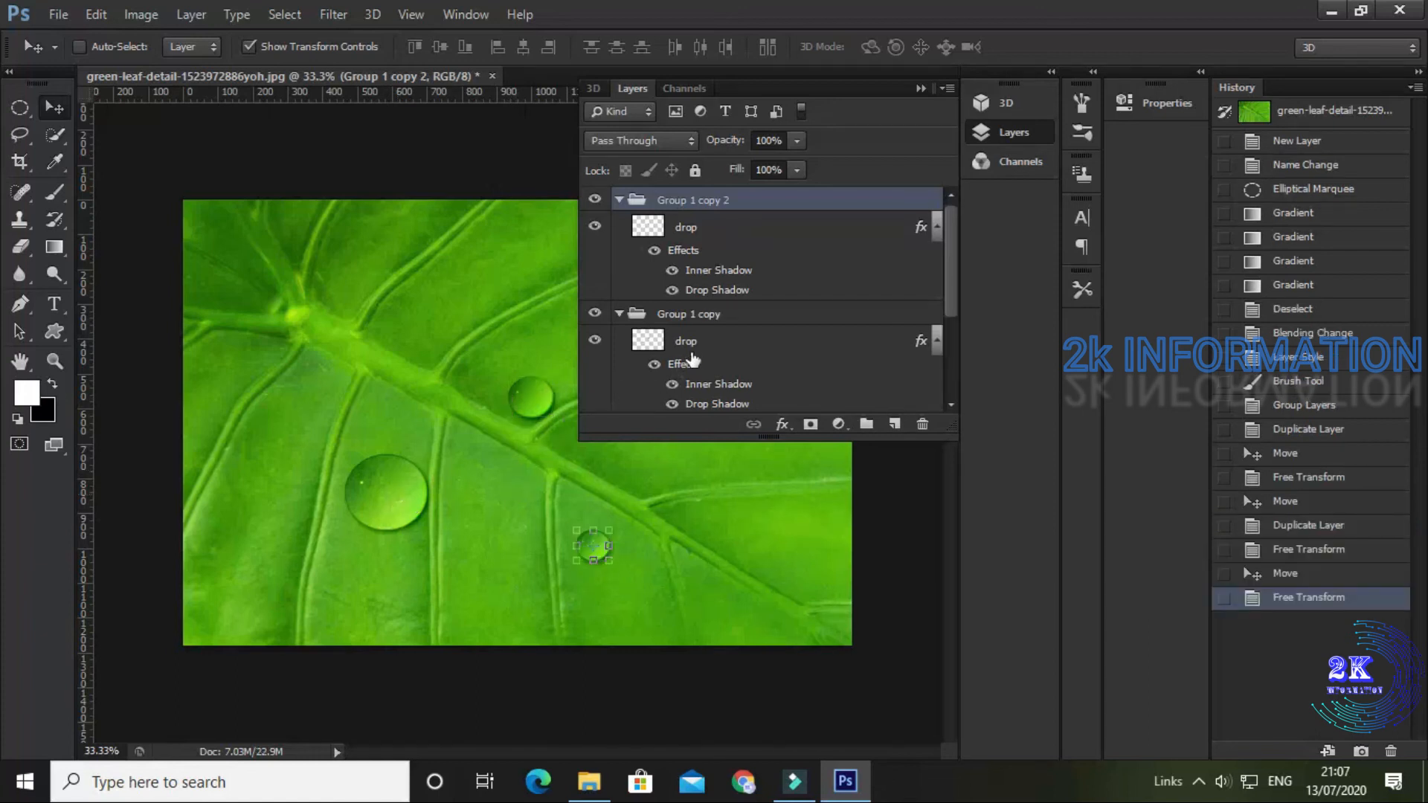
Step: Liquify the drop layer in Group 1 with a 200 brush size, pulling the drop's right side upward into a curved tail
scroll(701, 351, down, 2)
scroll(701, 351, down, 3)
click(700, 314)
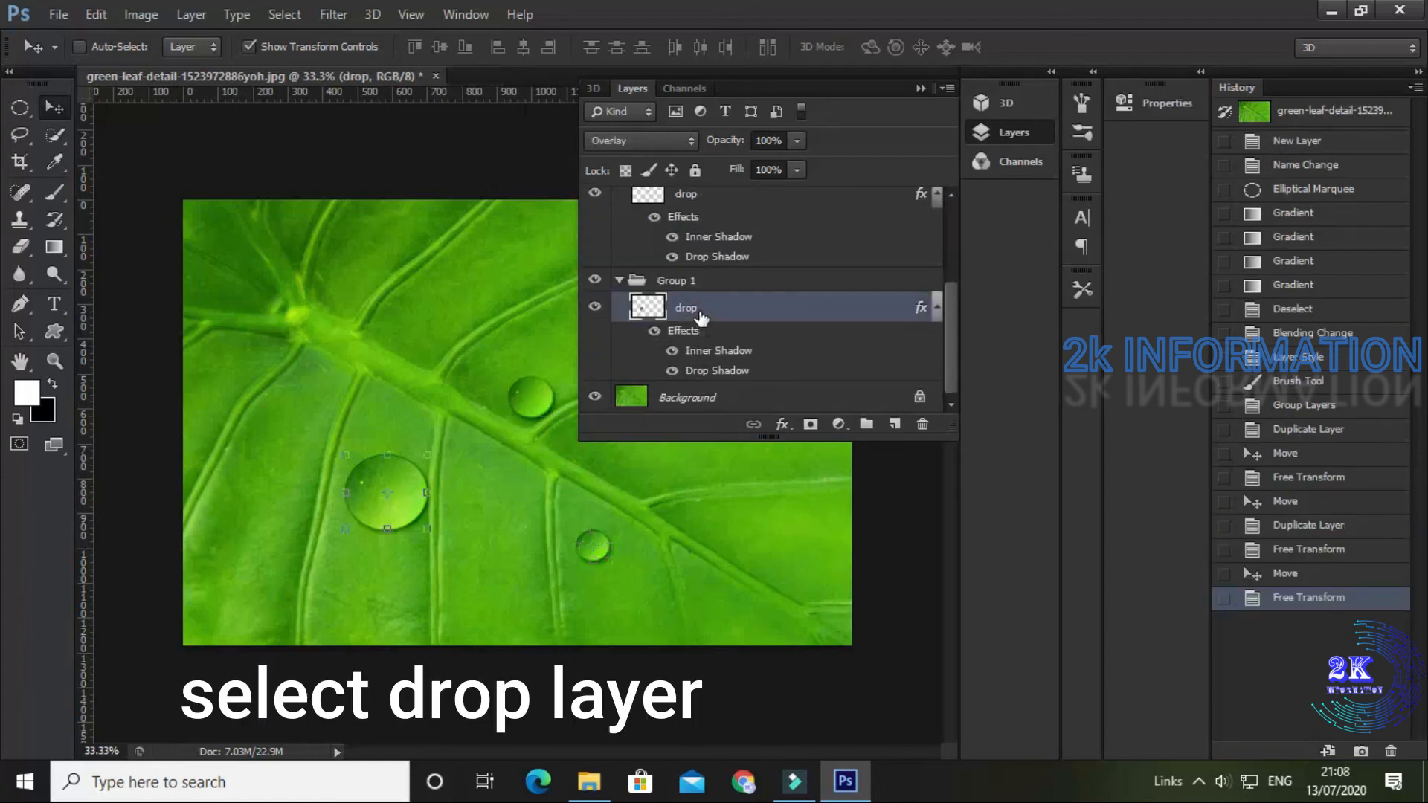
click(328, 17)
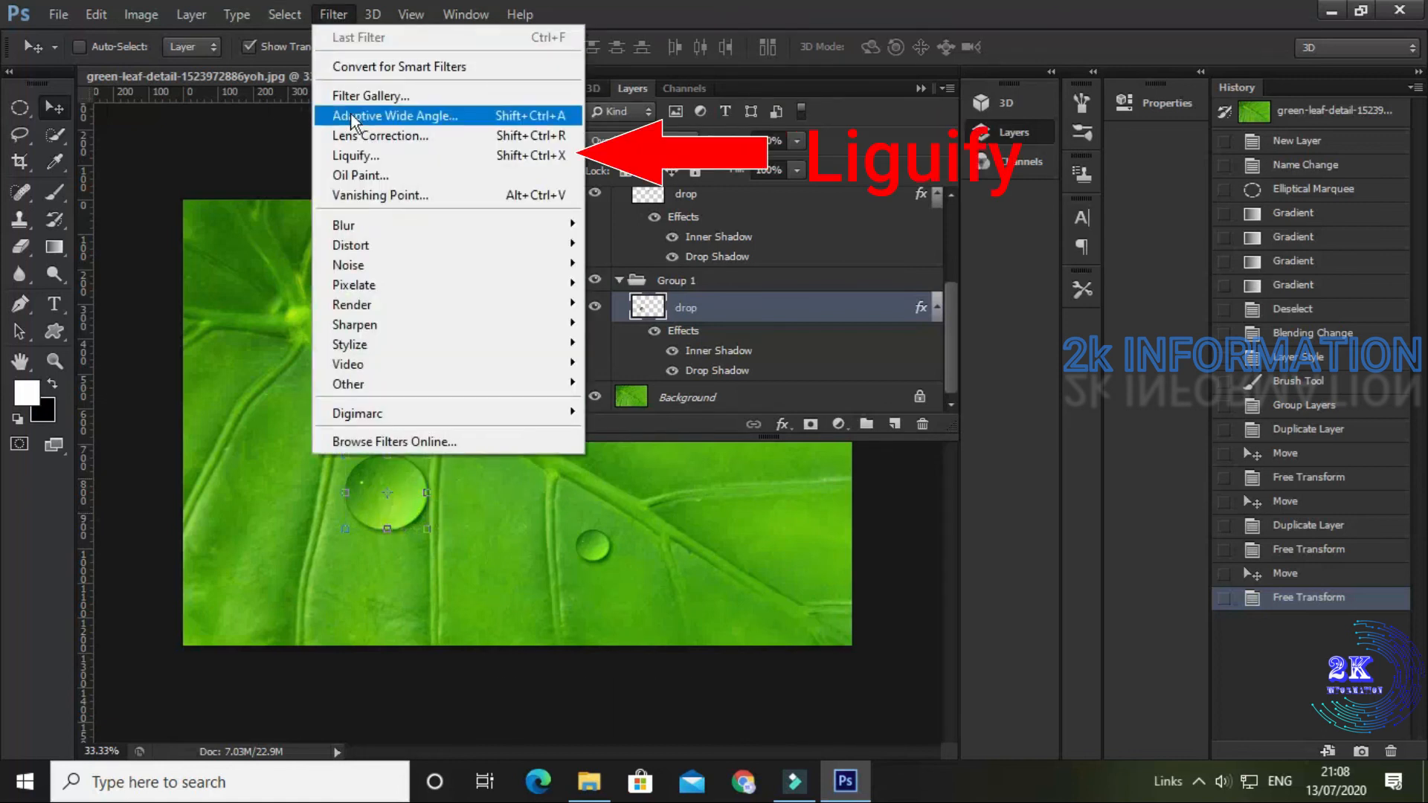
click(356, 159)
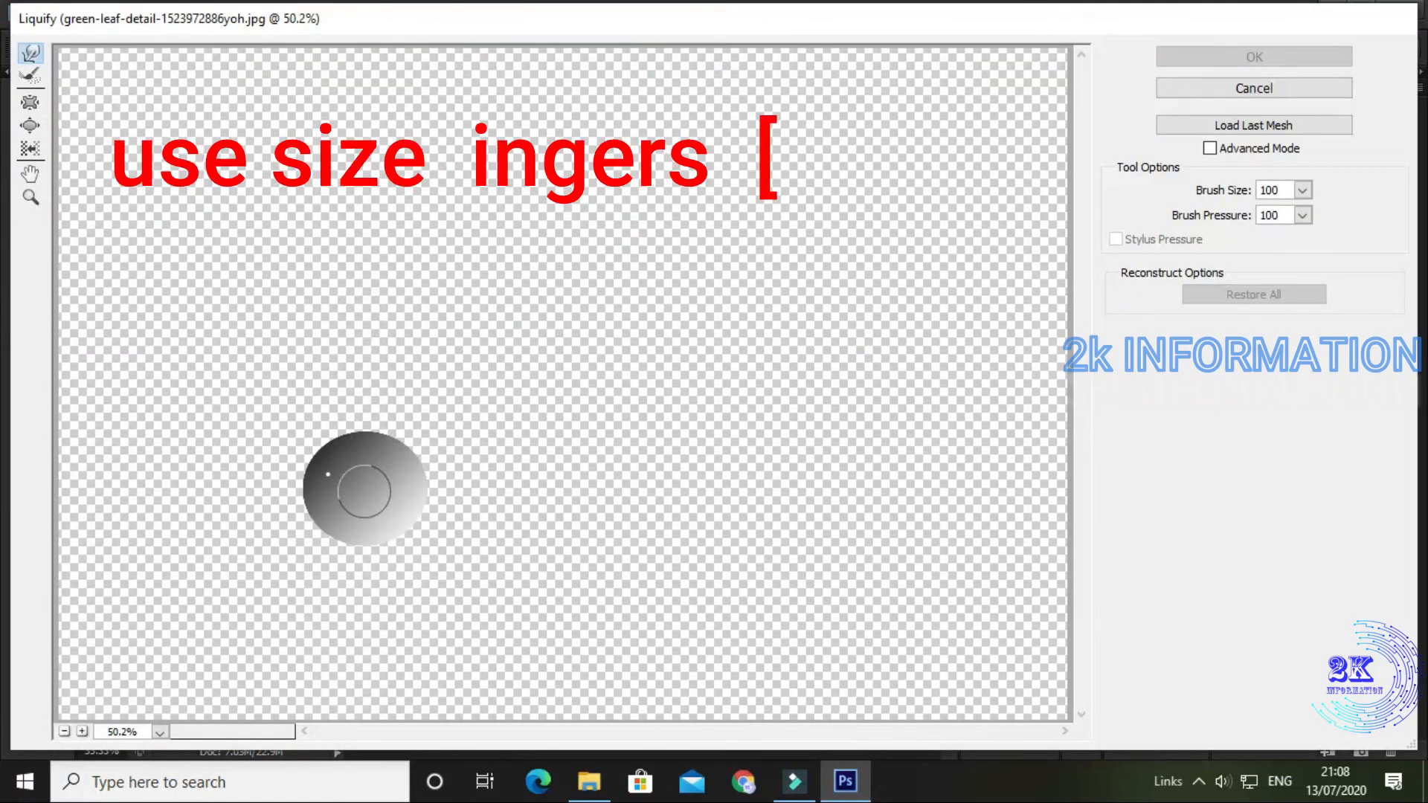
key(bracketright)
key(bracketright)
key(bracketright)
key(bracketright)
key(bracketright)
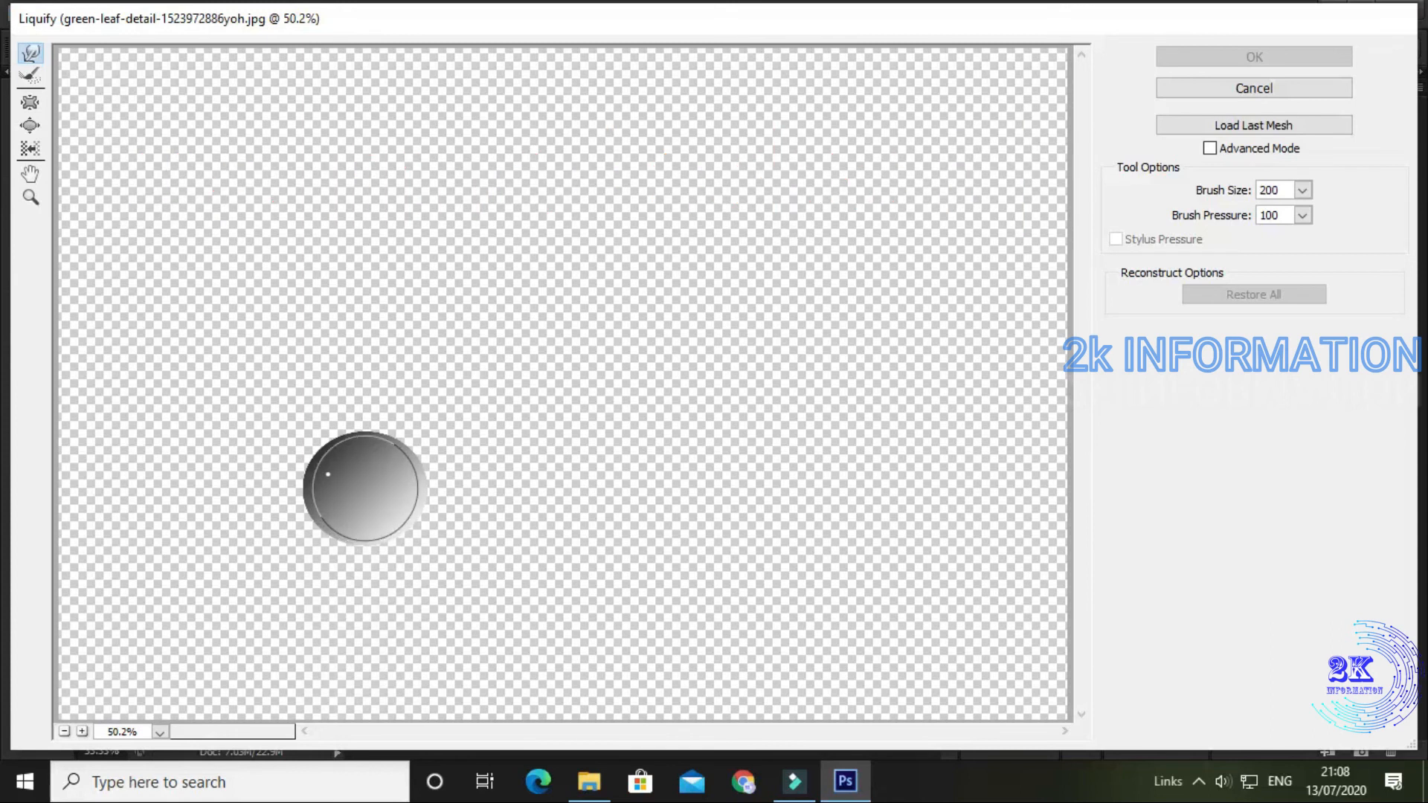
mouse_move(365, 487)
mouse_down()
mouse_move(422, 400)
mouse_move(397, 290)
mouse_up()
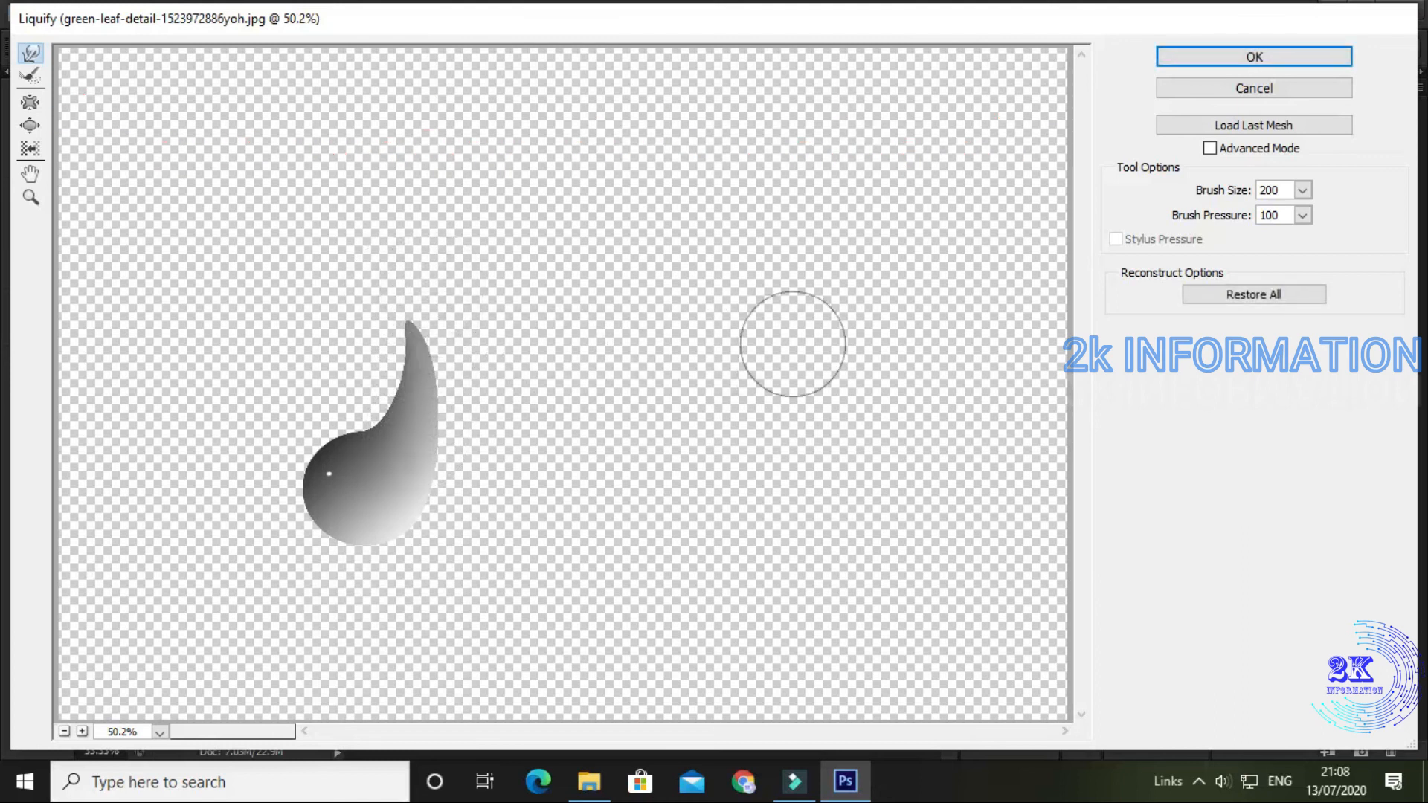
click(1189, 64)
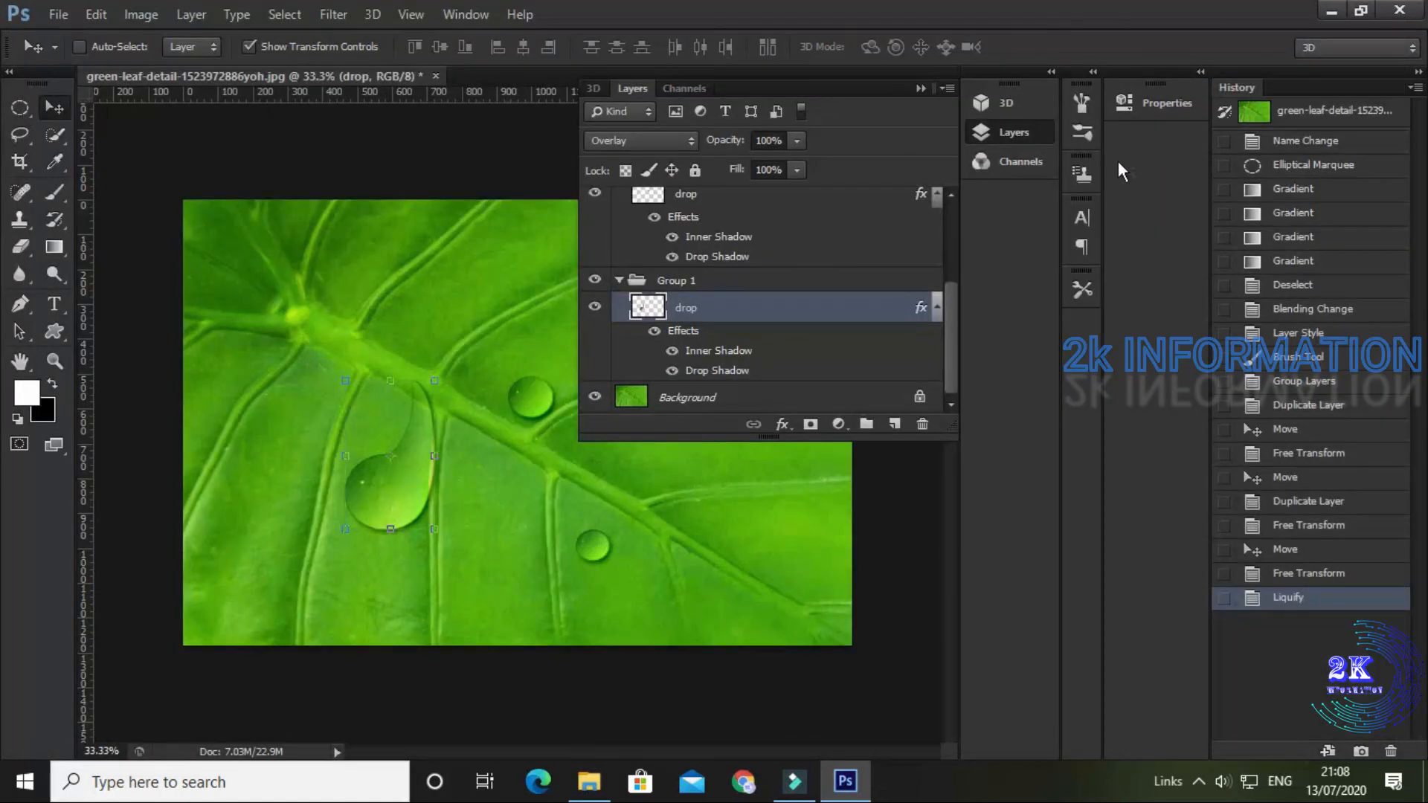
drag(386, 505, 402, 494)
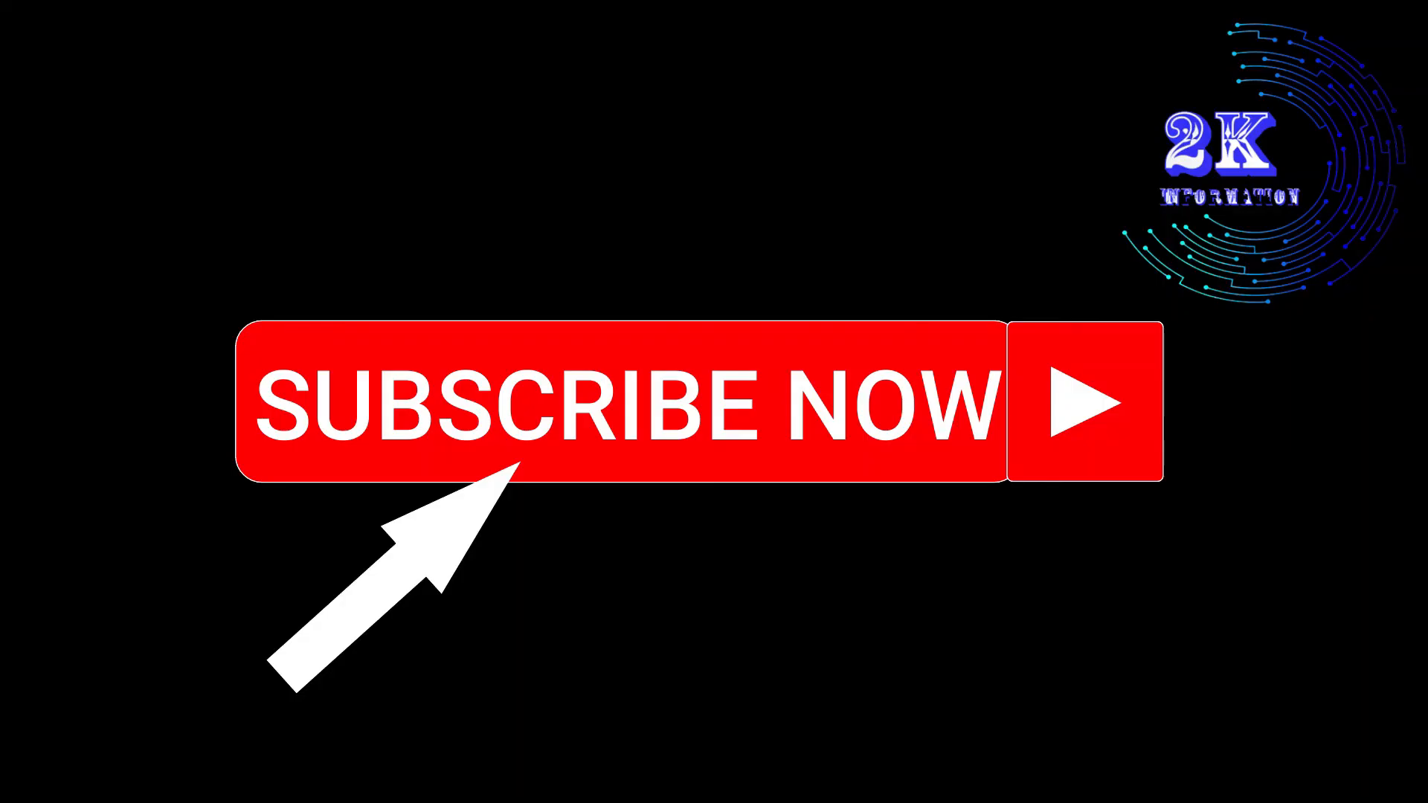